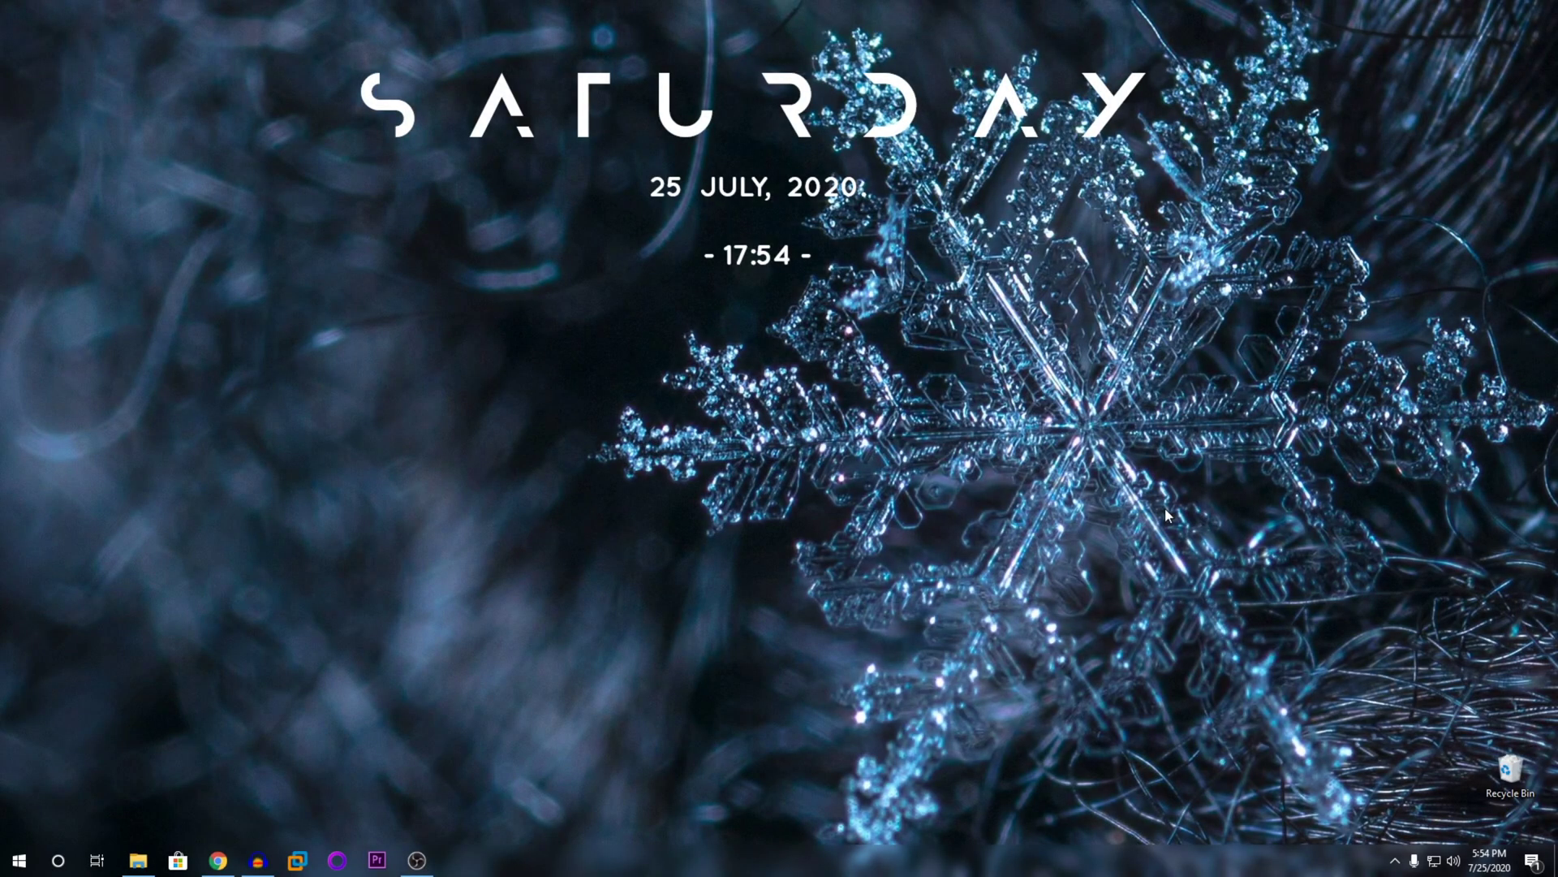
right_click(516, 416)
left_click(546, 456)
right_click(836, 401)
left_click(863, 446)
- Bring up the yts-subs.com subtitle site in Chrome and maximize the browser window
left_click(218, 859)
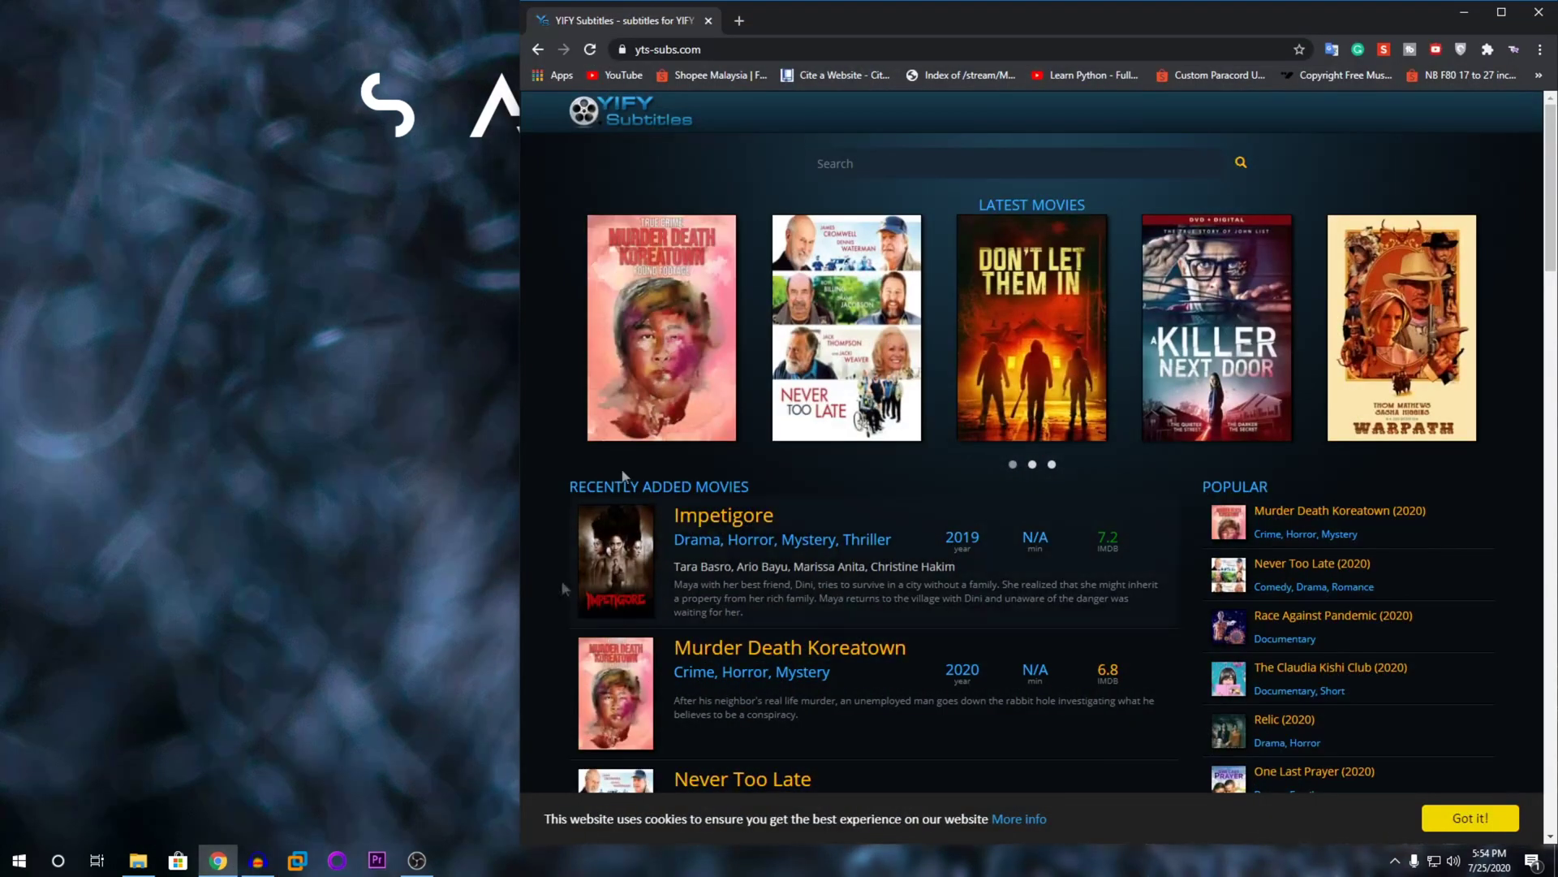
left_click_drag(889, 13, 830, 13)
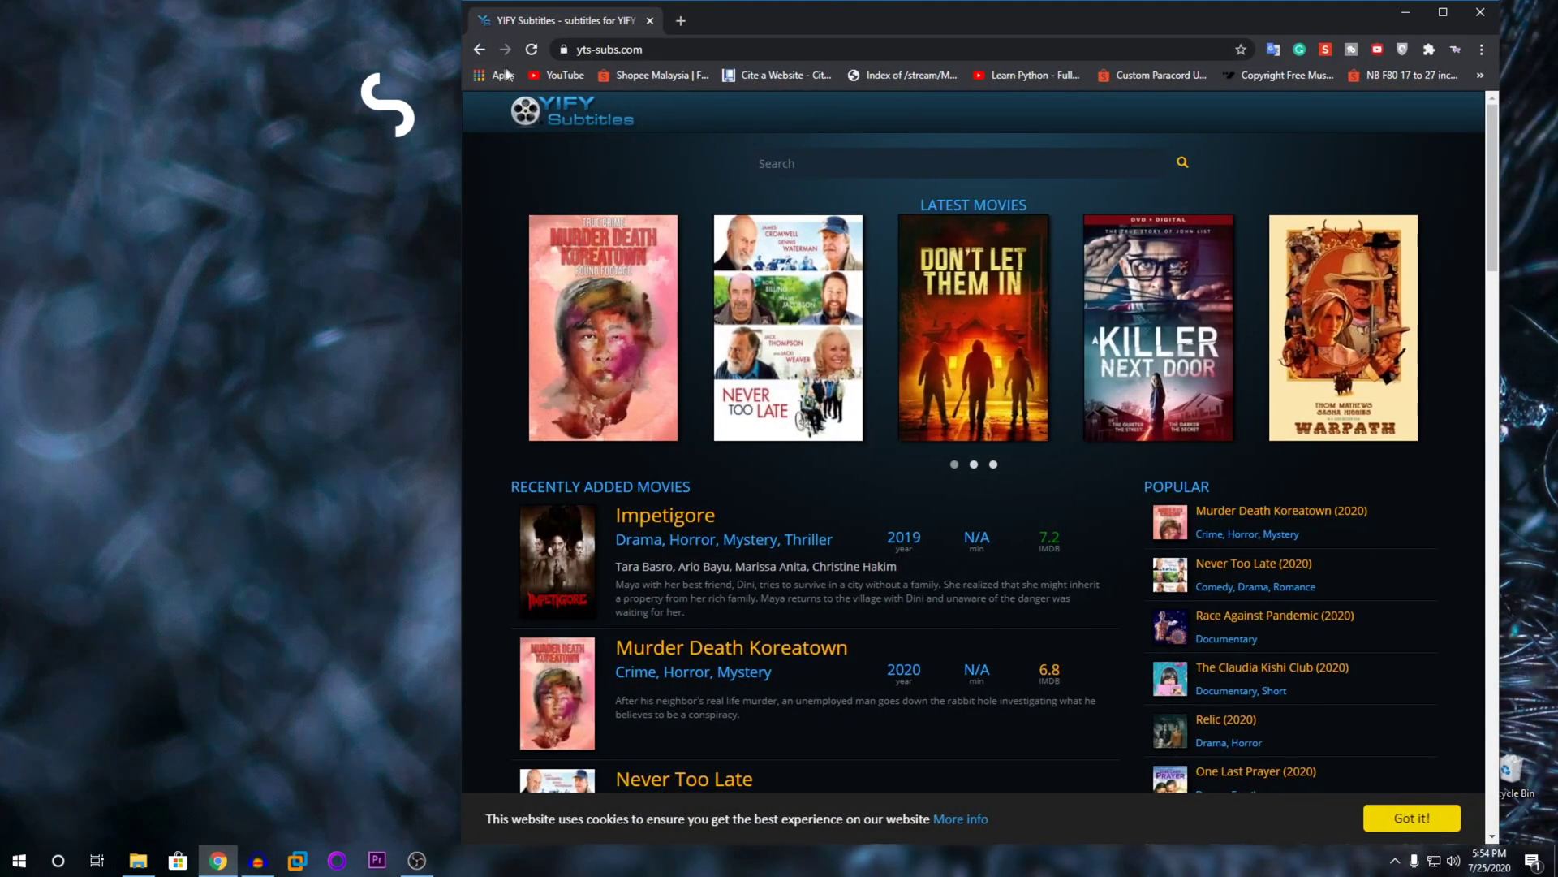
left_click(600, 50)
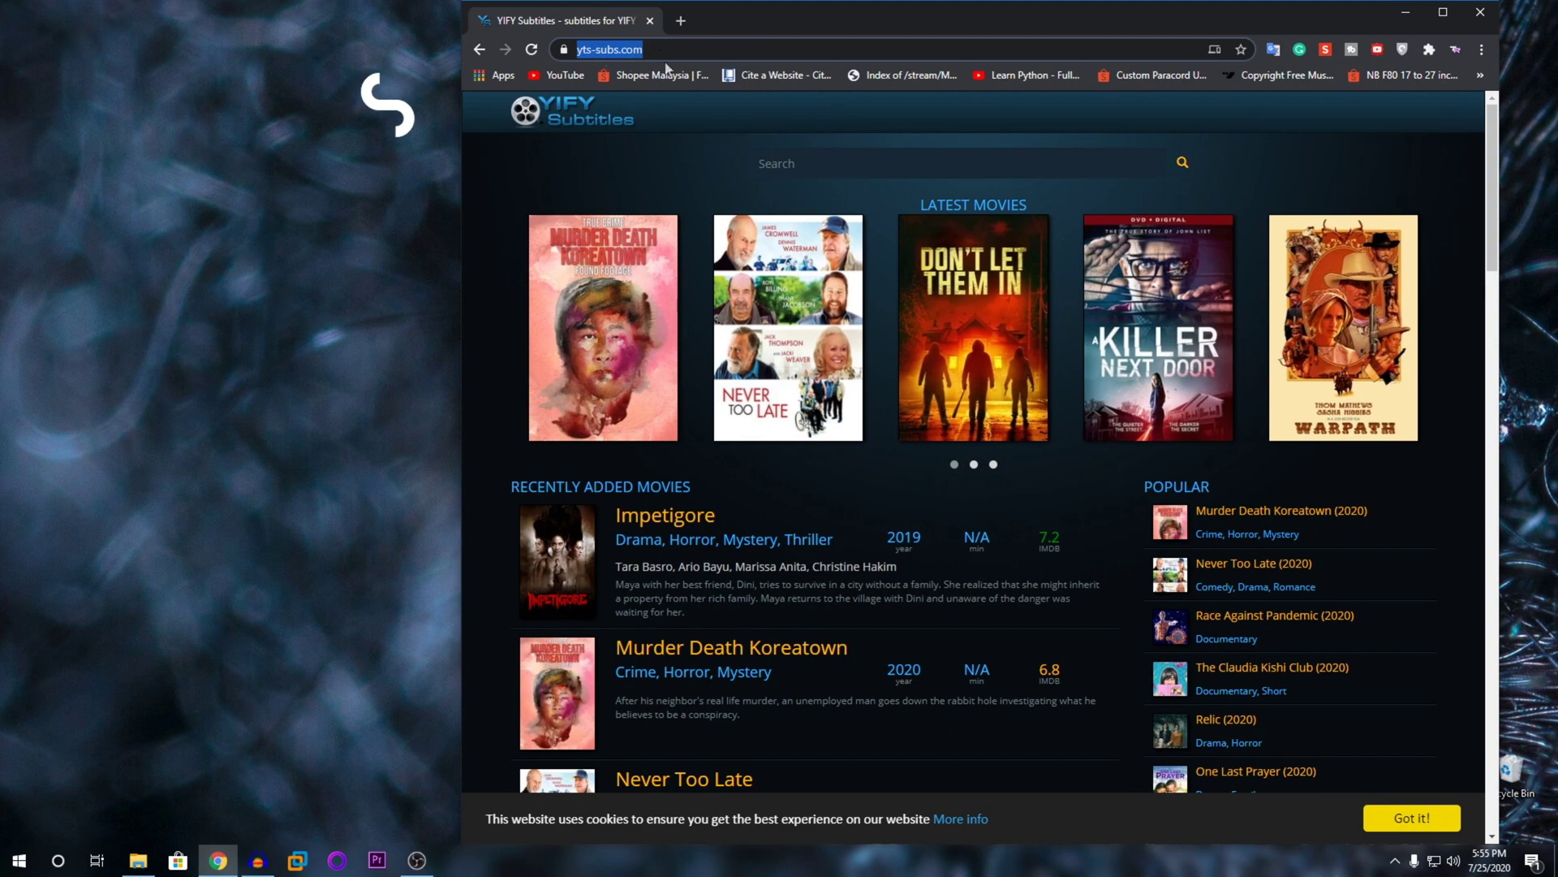
left_click(1443, 12)
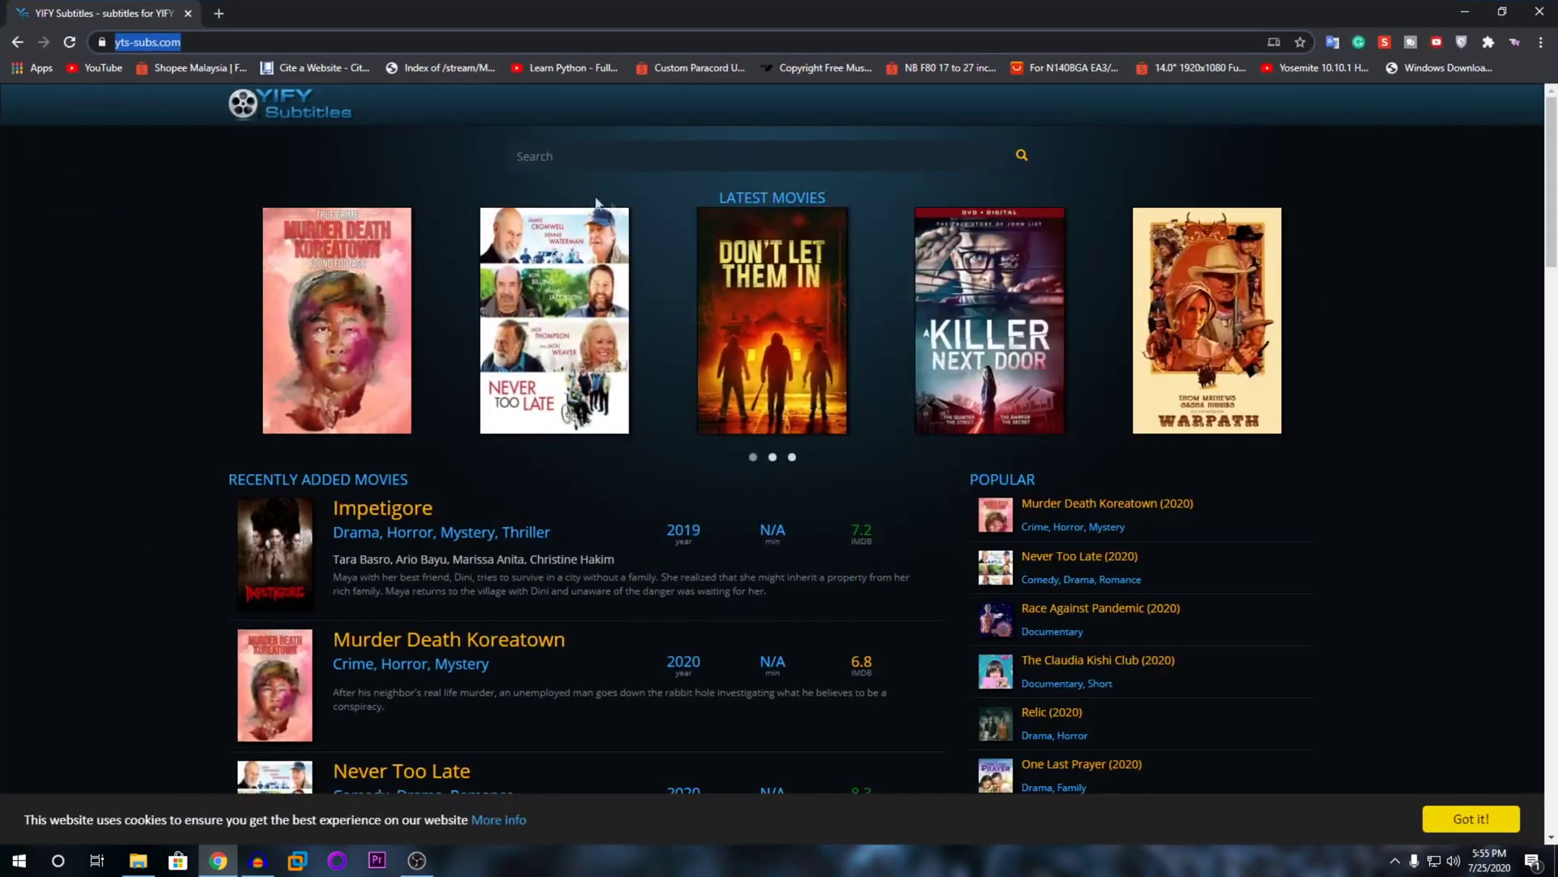
- Search the subtitle site for "A dog" and open the suggested A Dog's Journey (2019) page
left_click(658, 153)
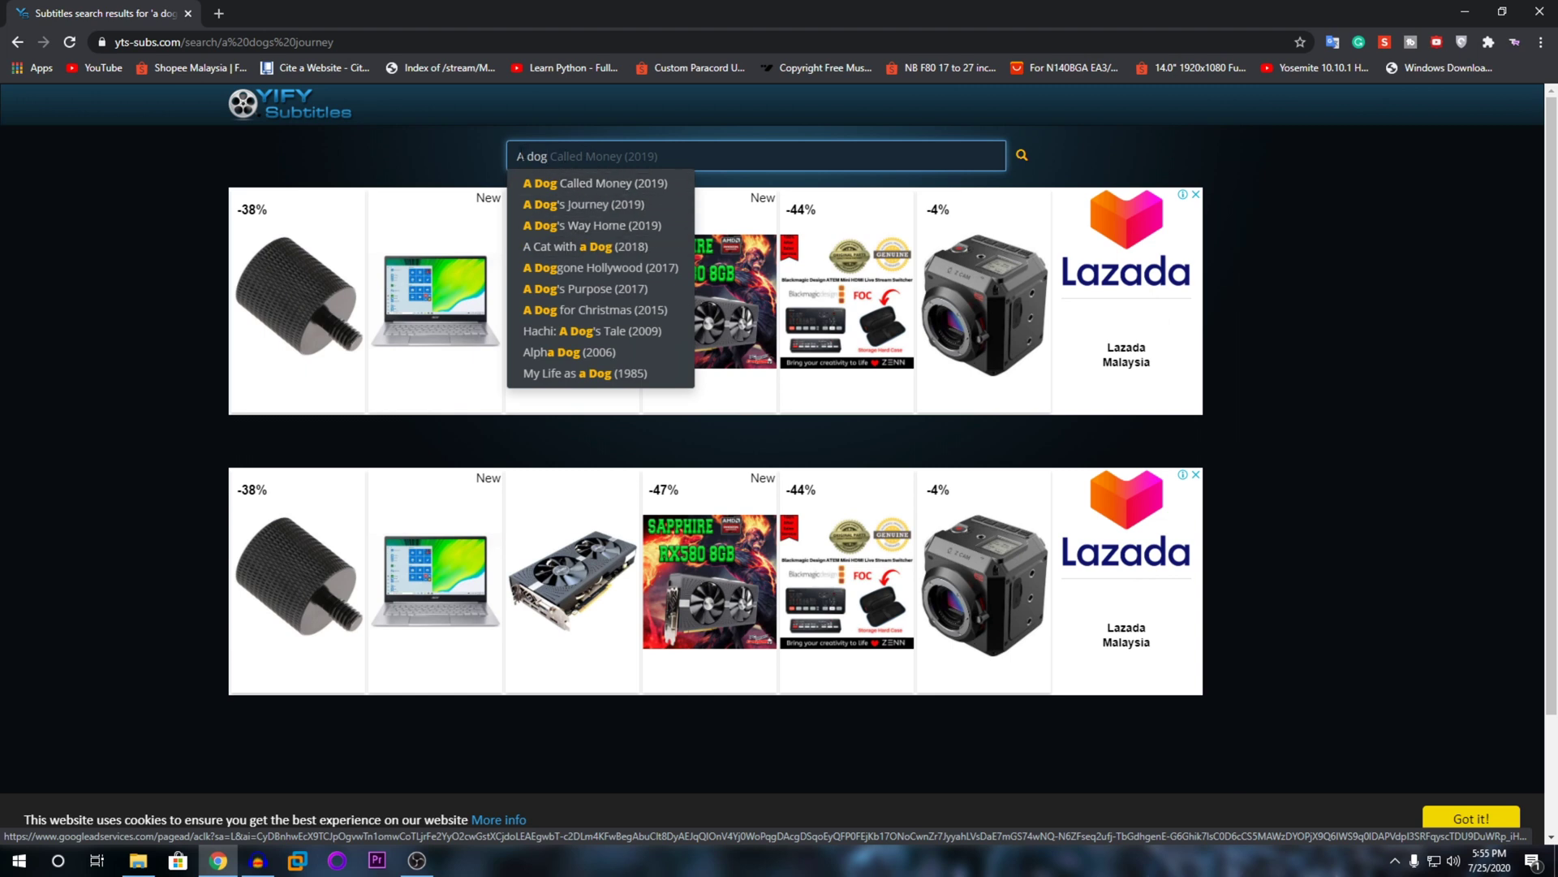
triple_click(517, 154)
left_click(140, 868)
left_click(139, 868)
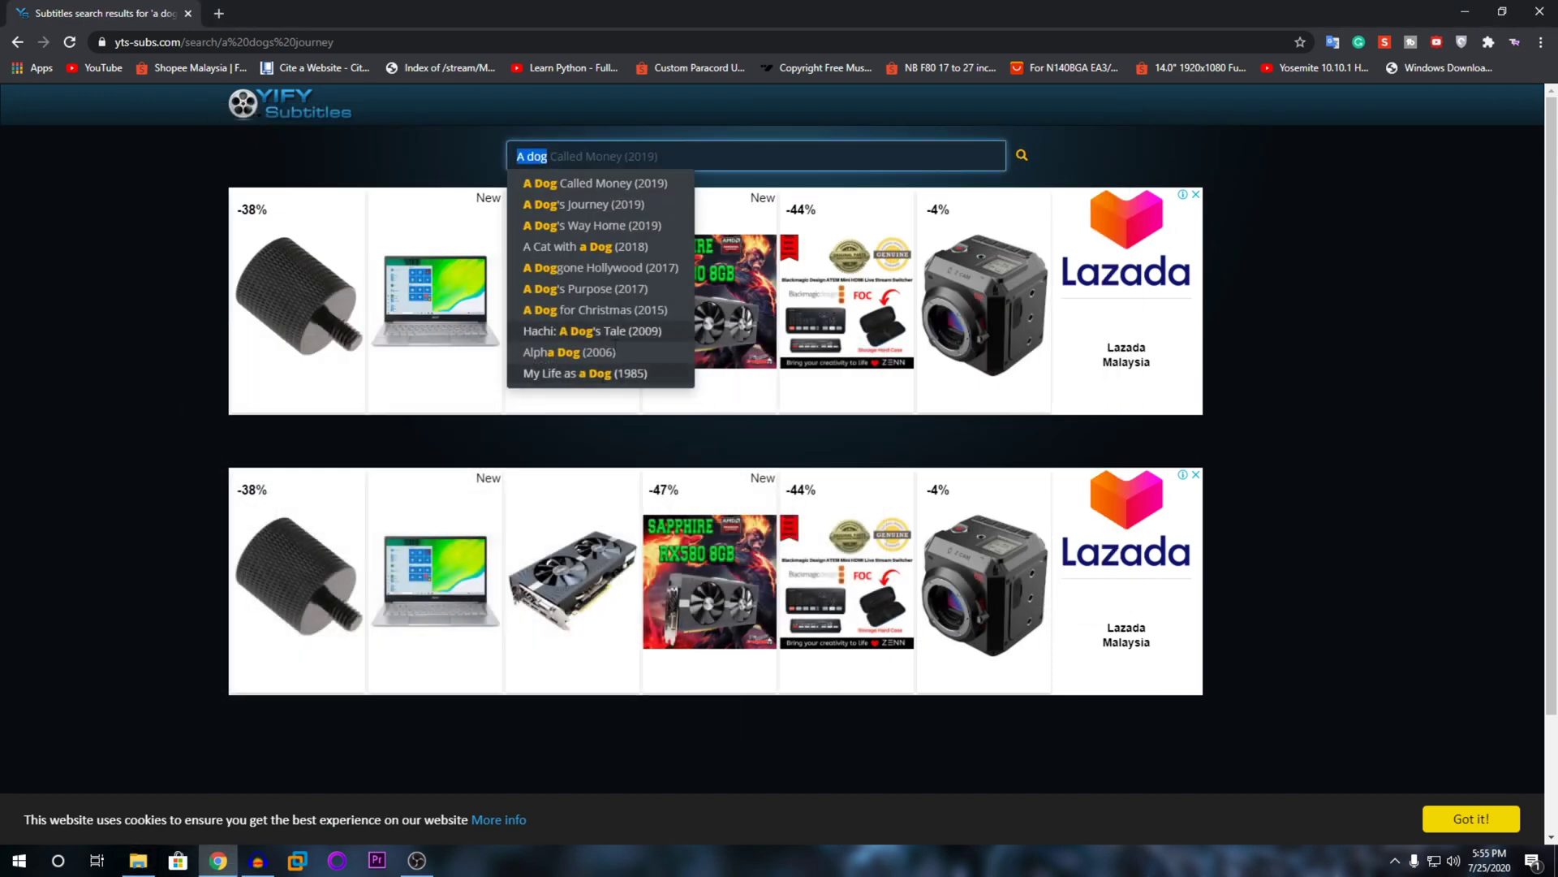
left_click(595, 203)
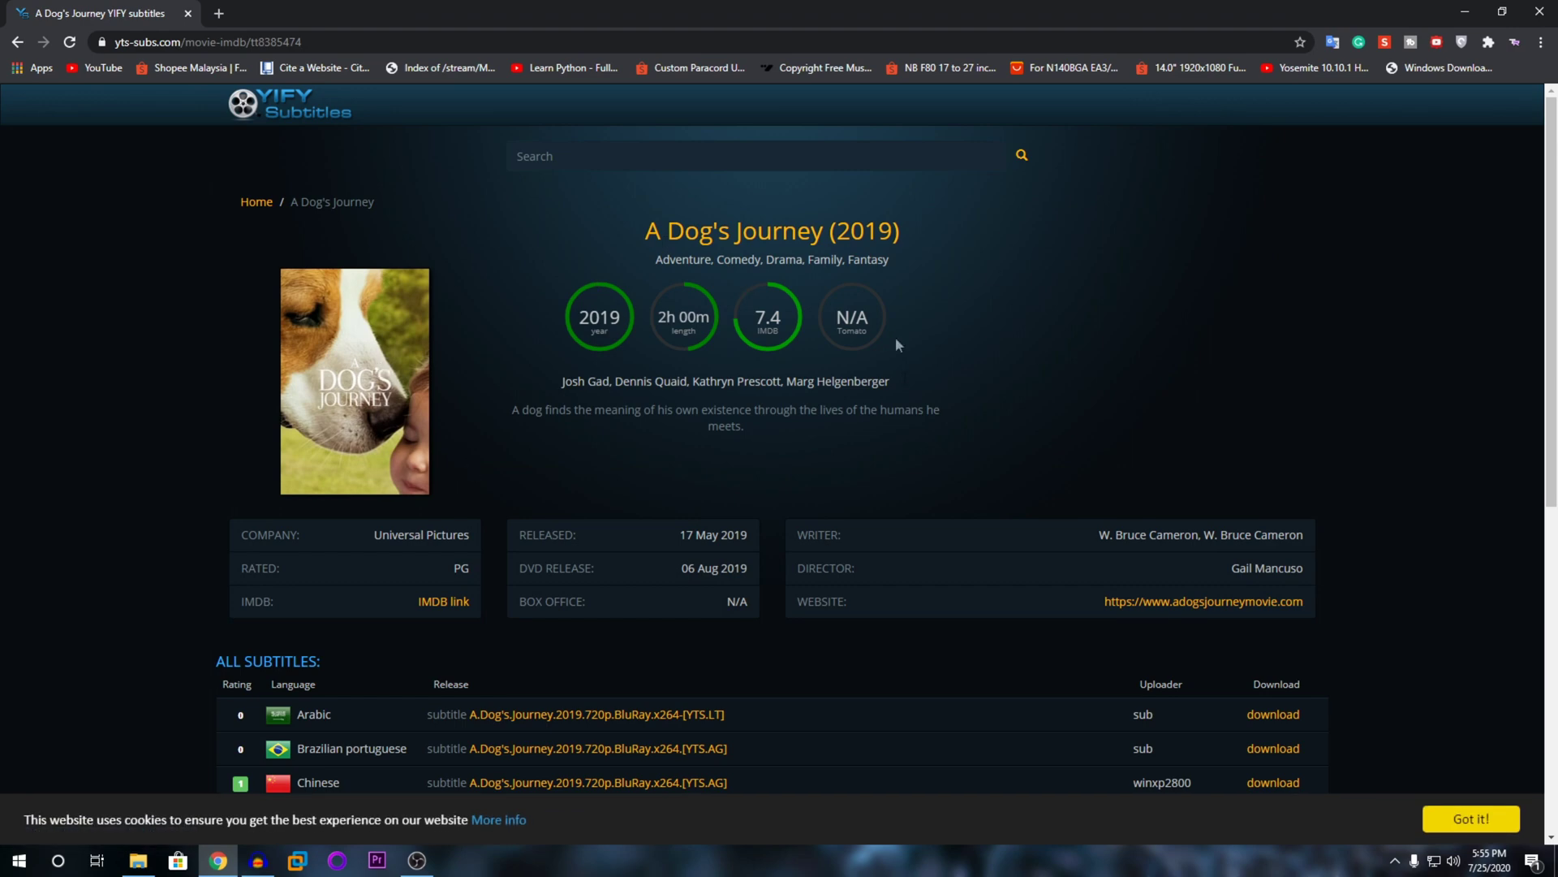
- Download the English subtitle for the 1080p BluRay [YTS.LT] release and open the downloaded zip archive
scroll(885, 341, "down", 4)
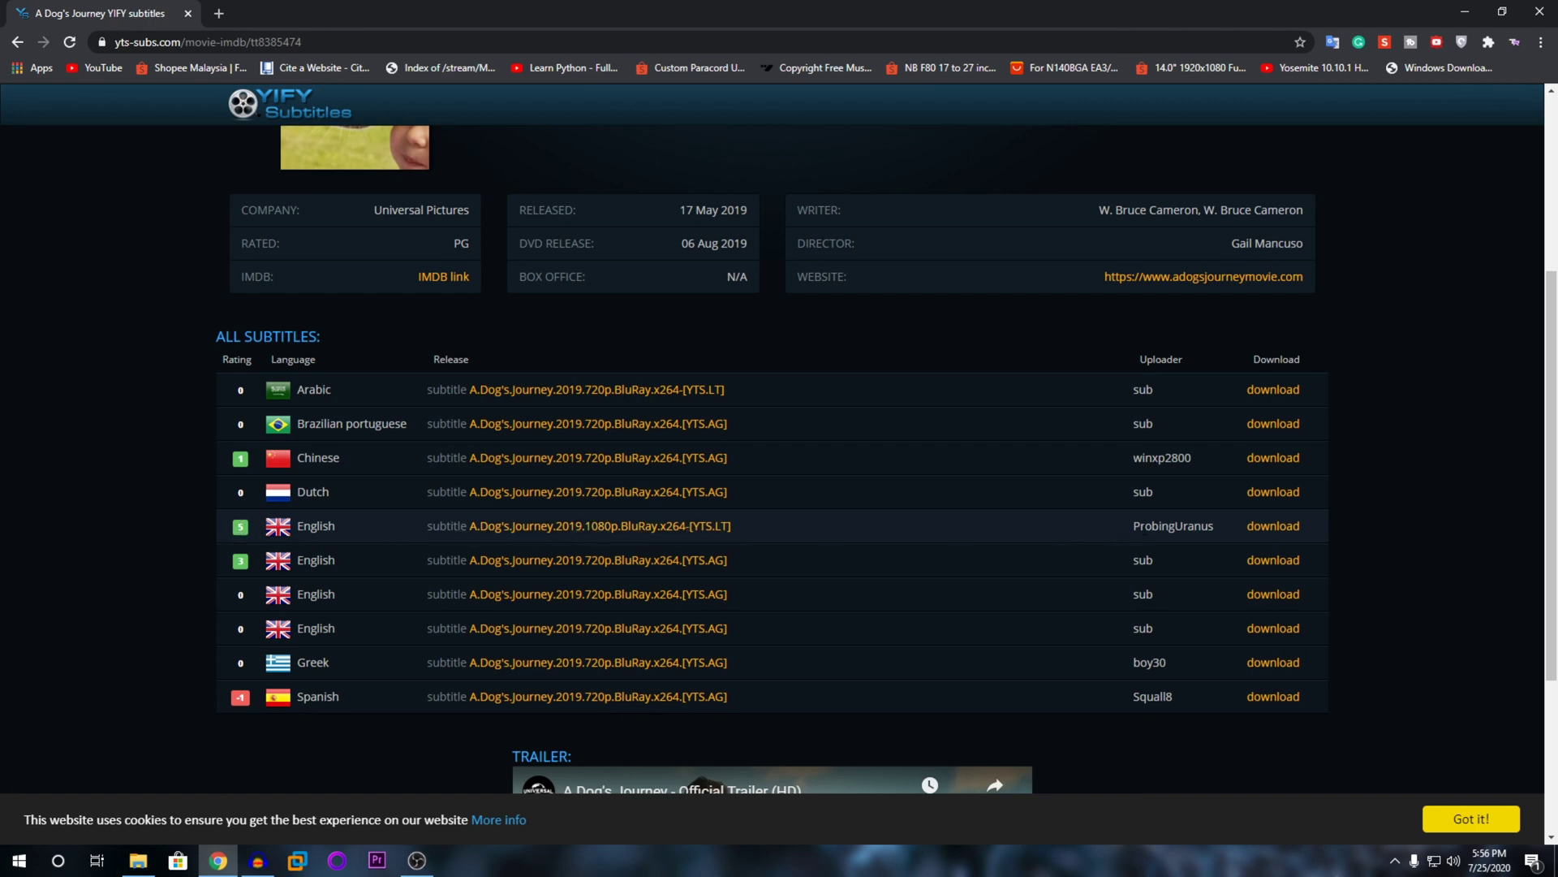
left_click(1296, 533)
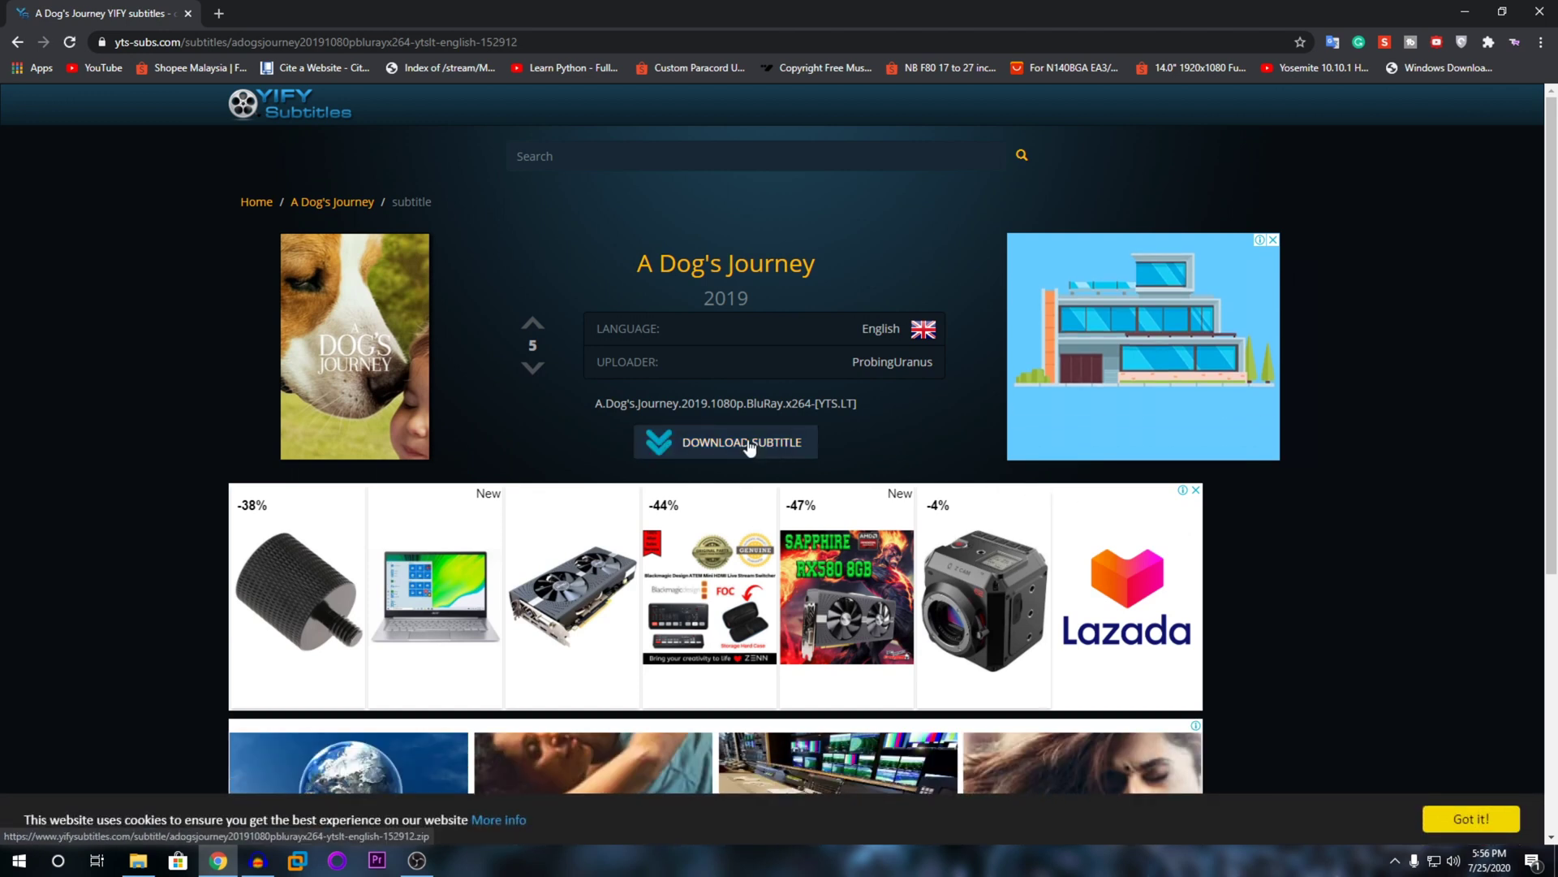
left_click(748, 444)
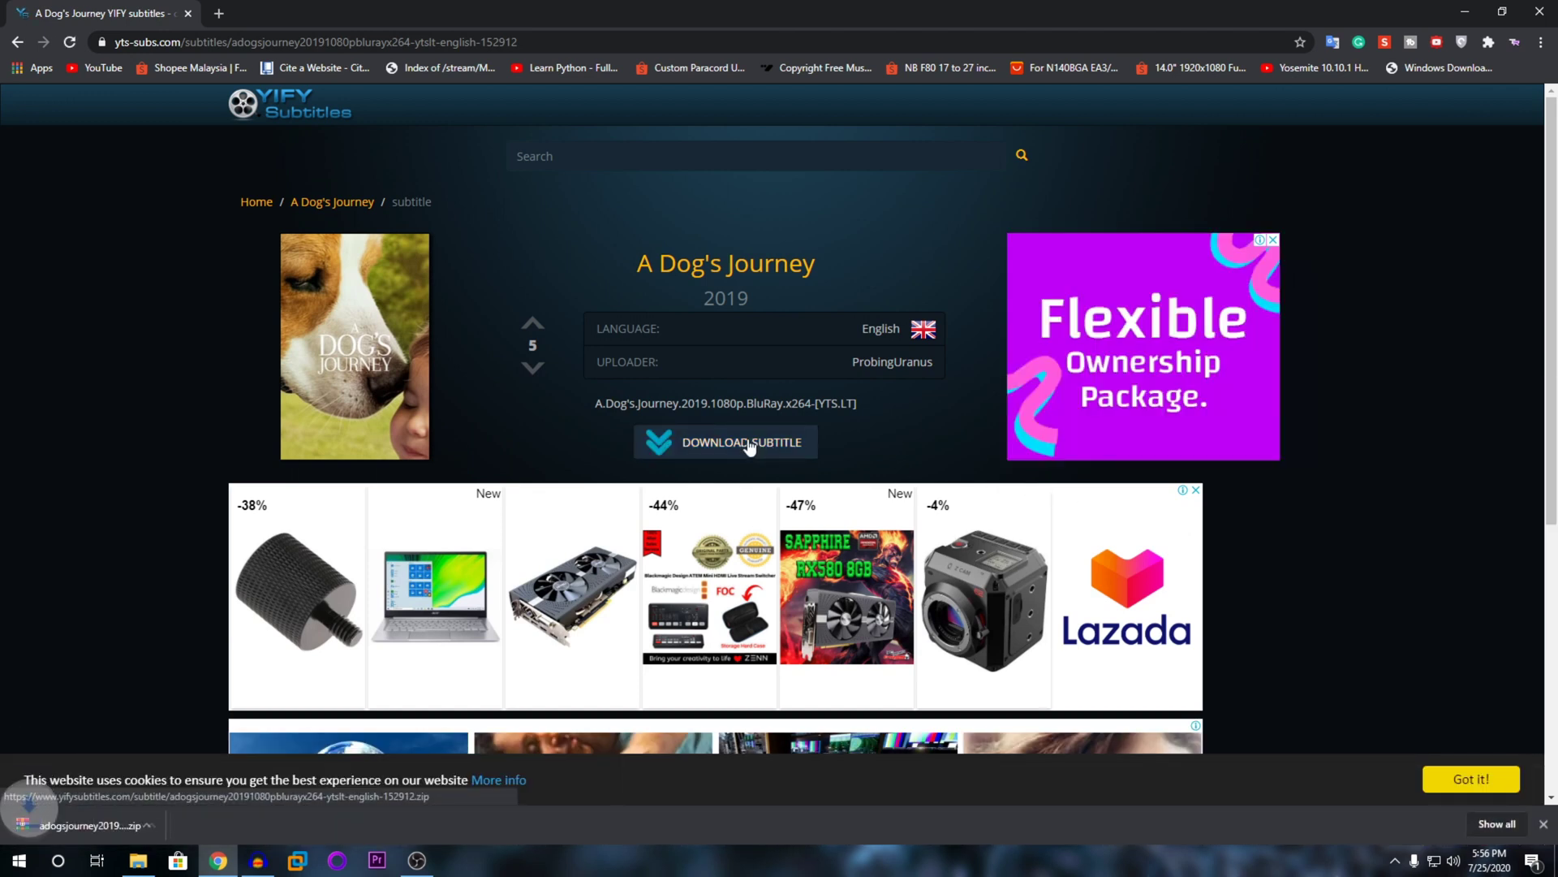
left_click(112, 827)
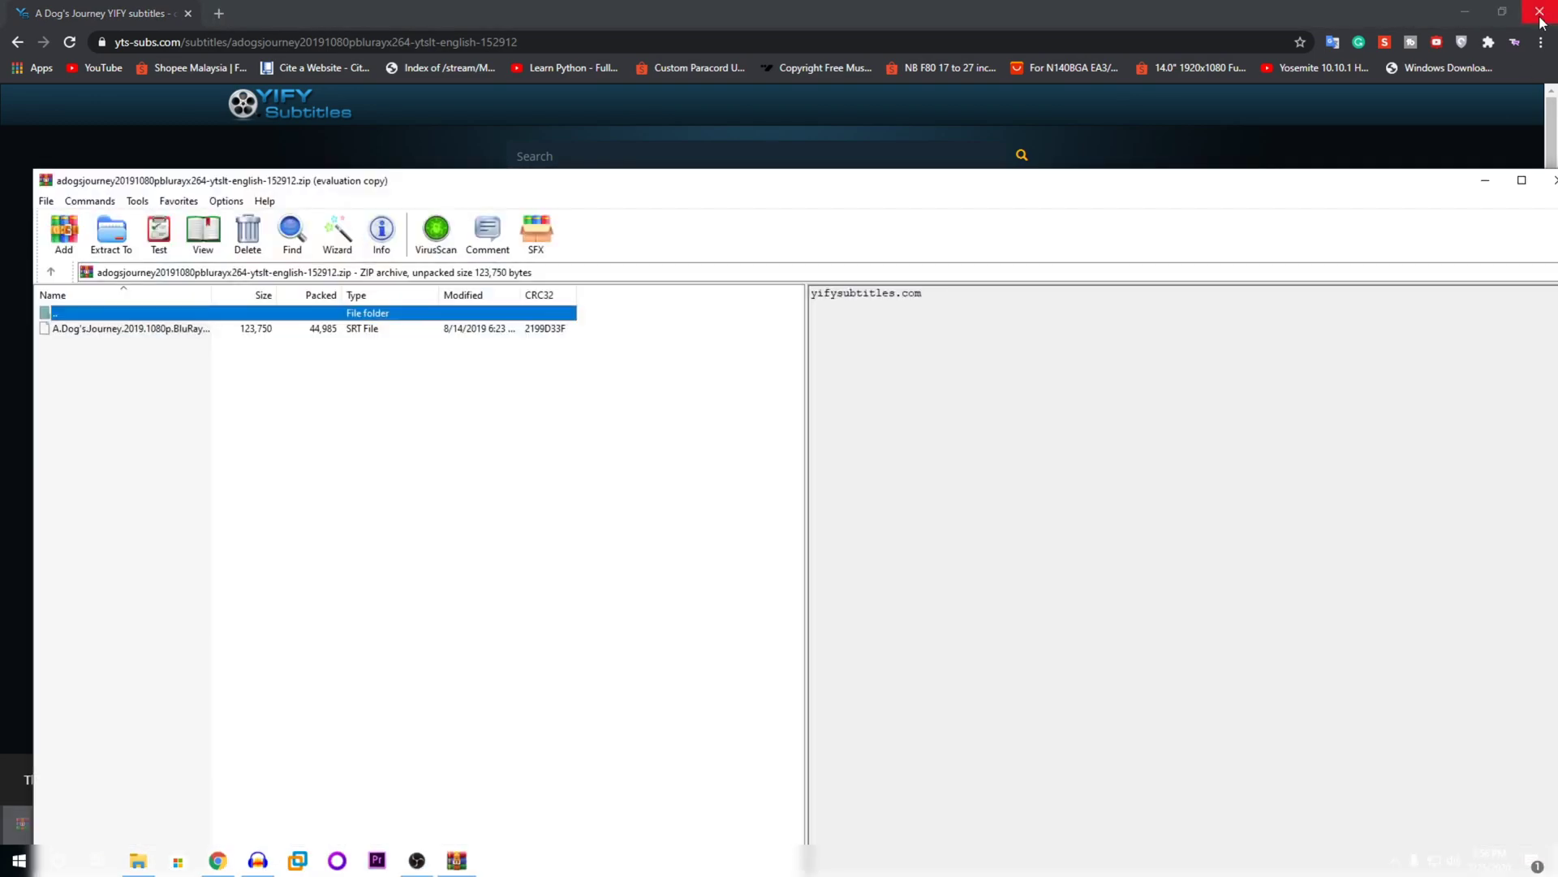
- Minimize the browser, dismiss the WinRAR licence notice and move the archive window fully into view
left_click(1465, 12)
left_click(930, 503)
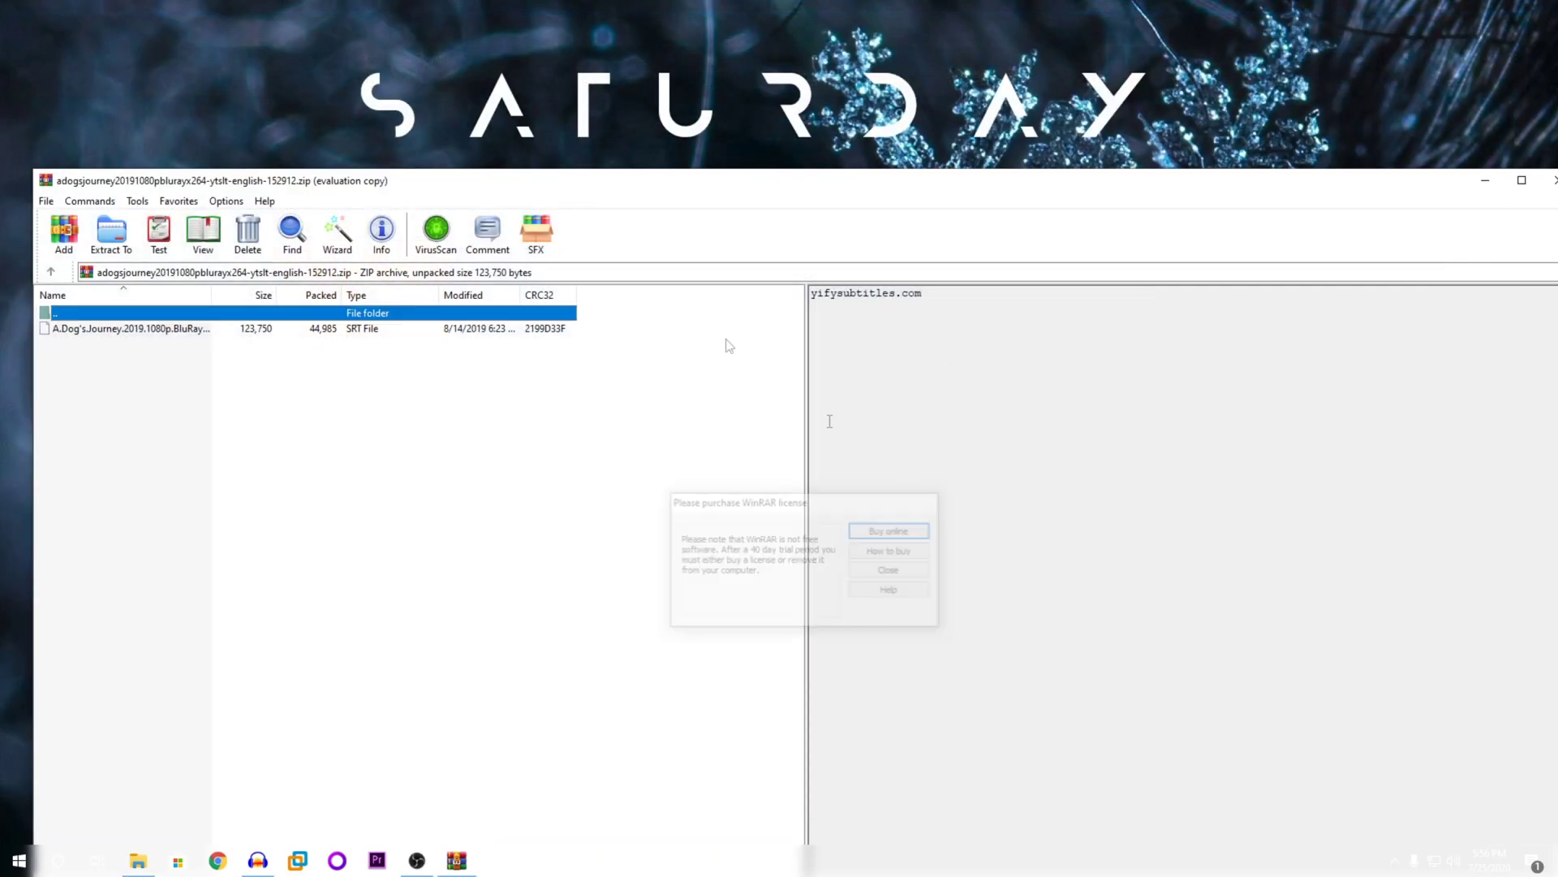
left_click_drag(532, 181, 641, 86)
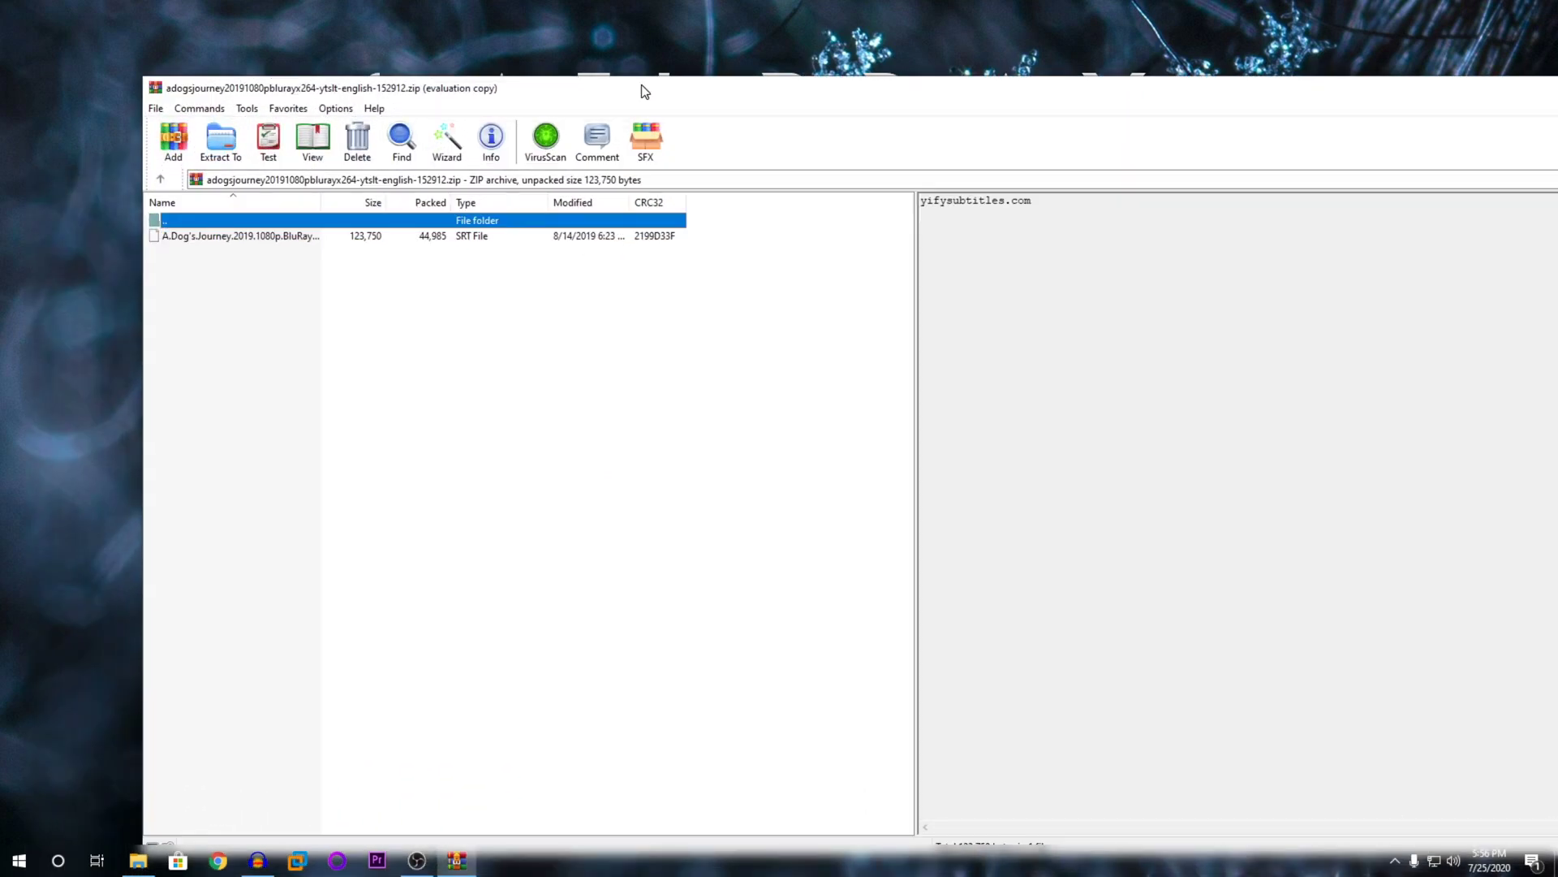
- Extract the SRT subtitle file from the archive into the A Dog's Journey (2019) [WEBRip] [1080p] [YTS.LT] movie folder
left_click(300, 235)
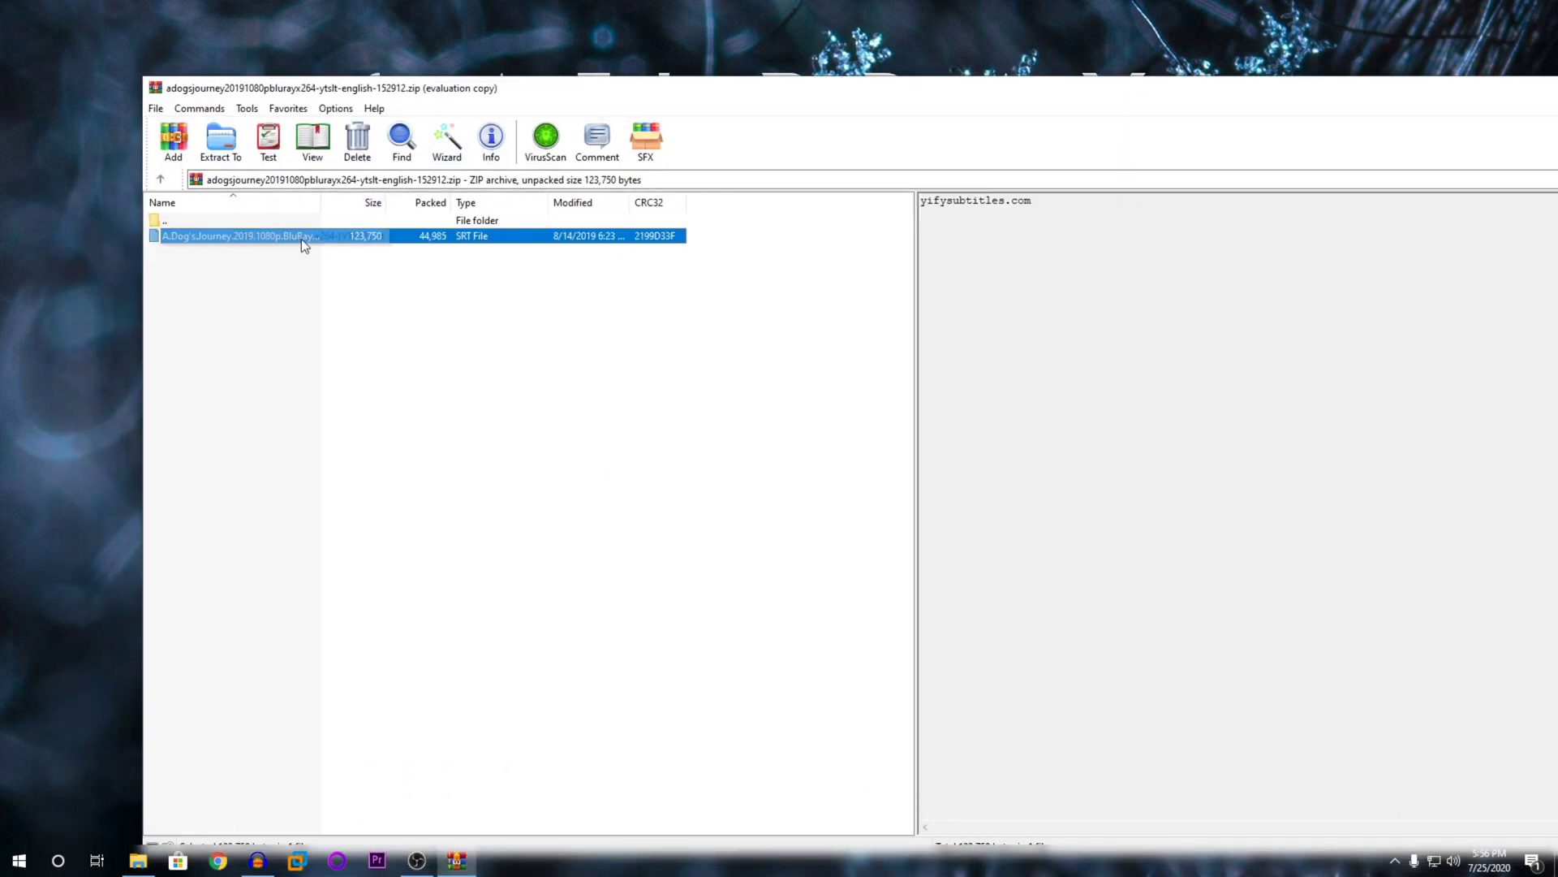
left_click_drag(321, 248, 921, 65)
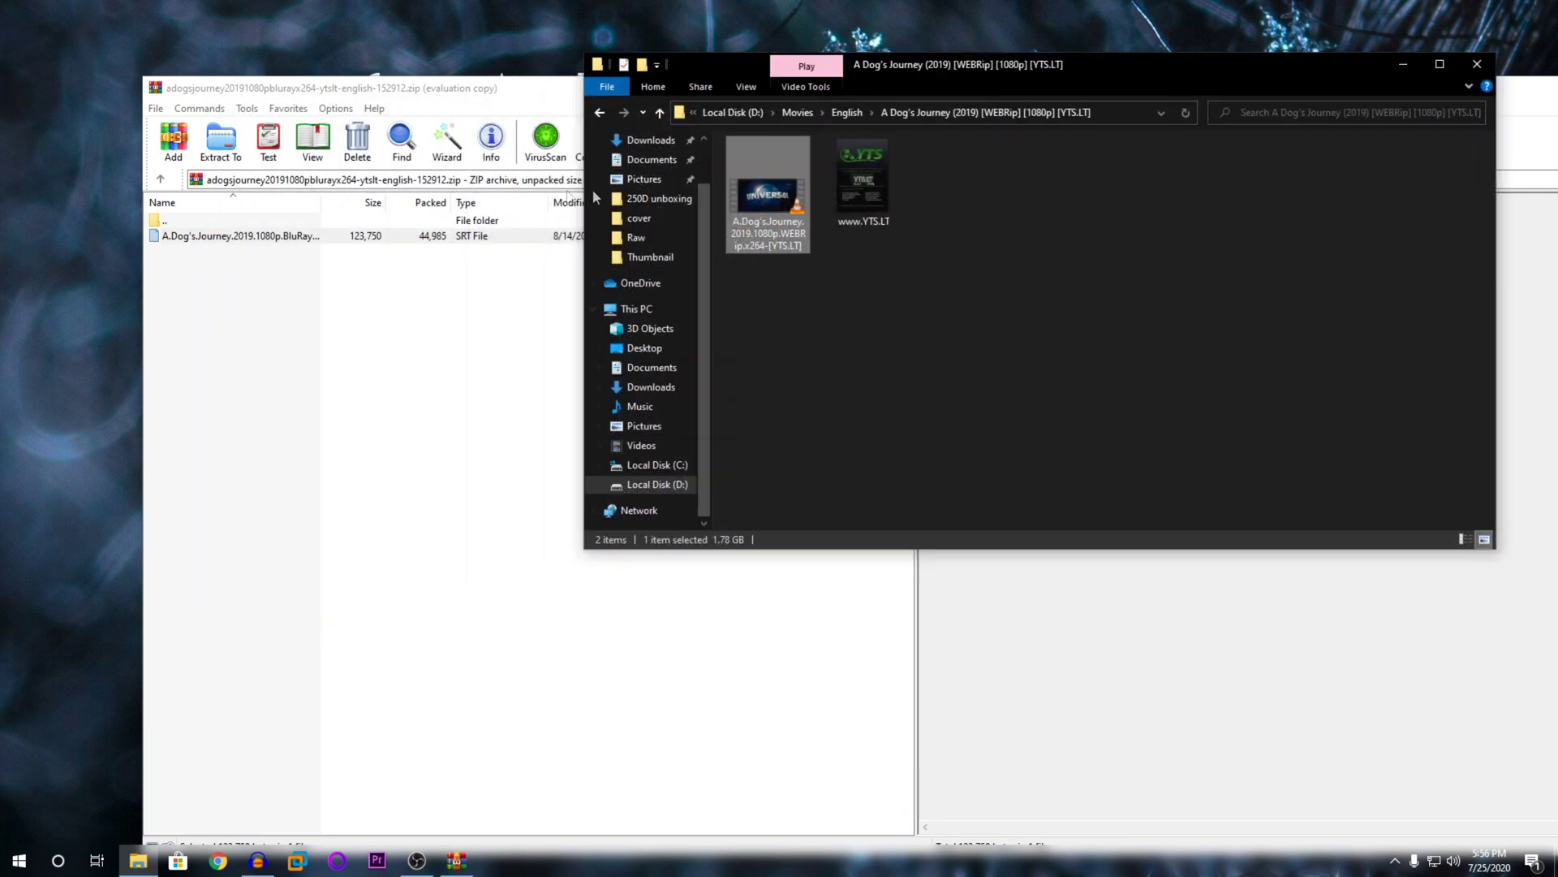
right_click(908, 342)
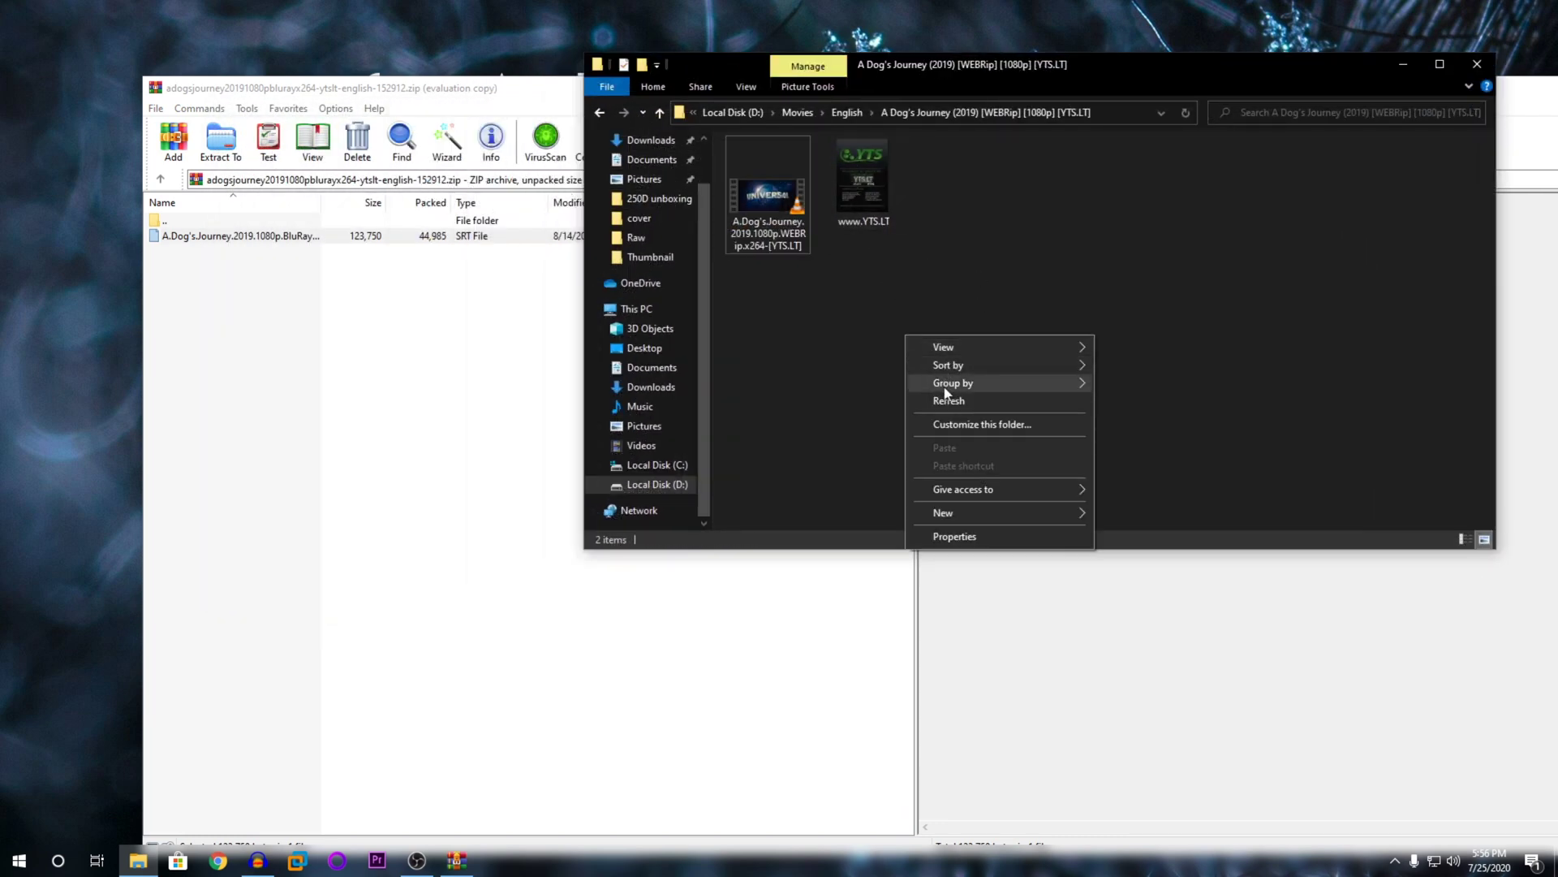
left_click(934, 399)
left_click_drag(280, 236, 930, 320)
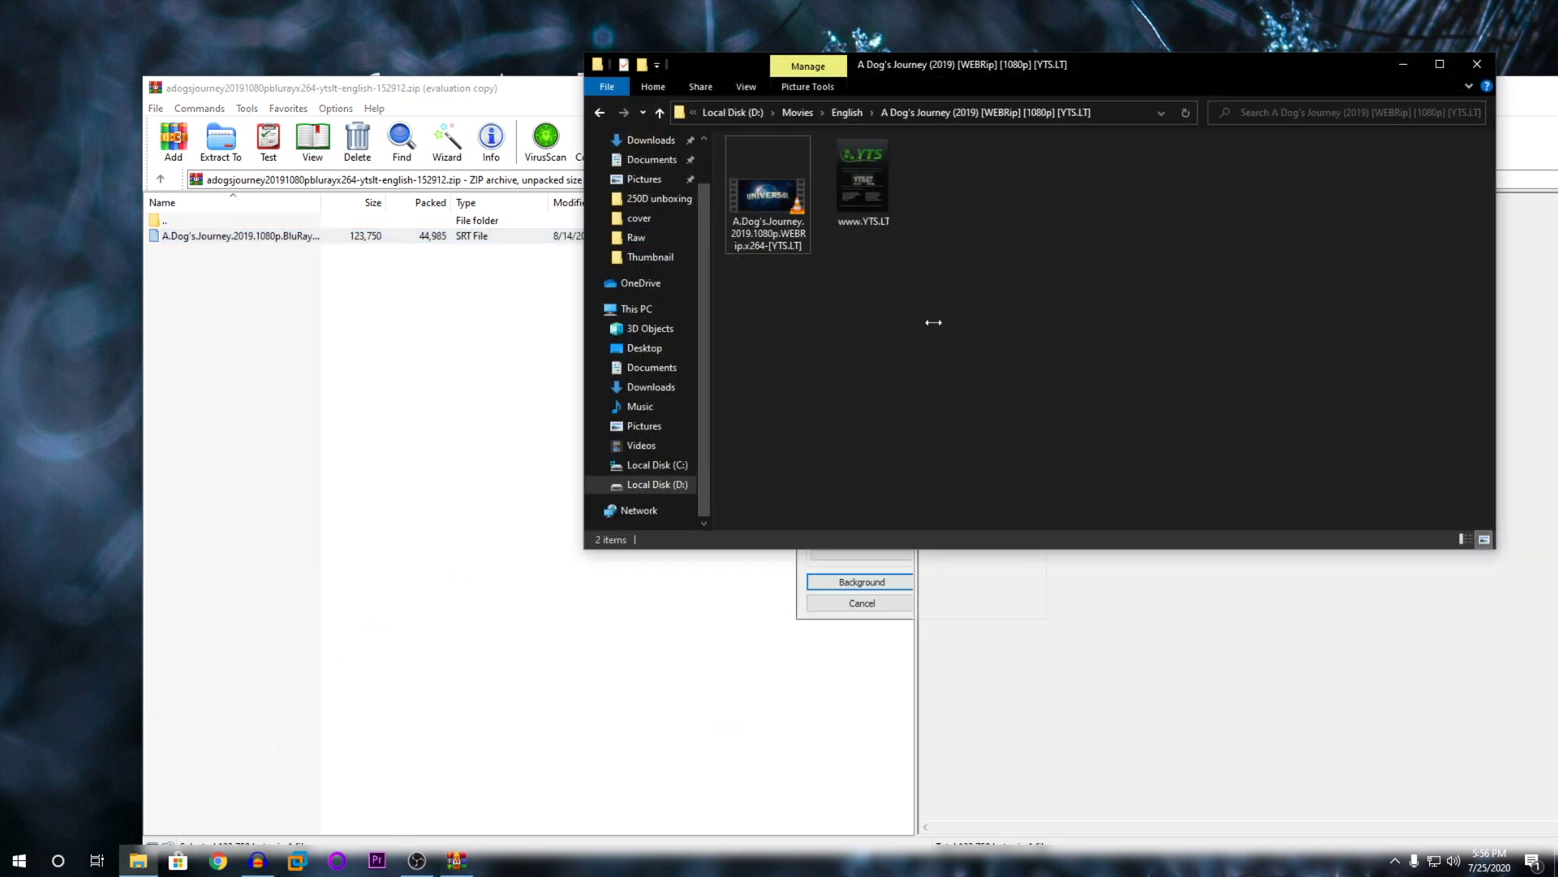
- Close the archive window and maximize the movie folder window with the subtitle and video files
left_click(397, 85)
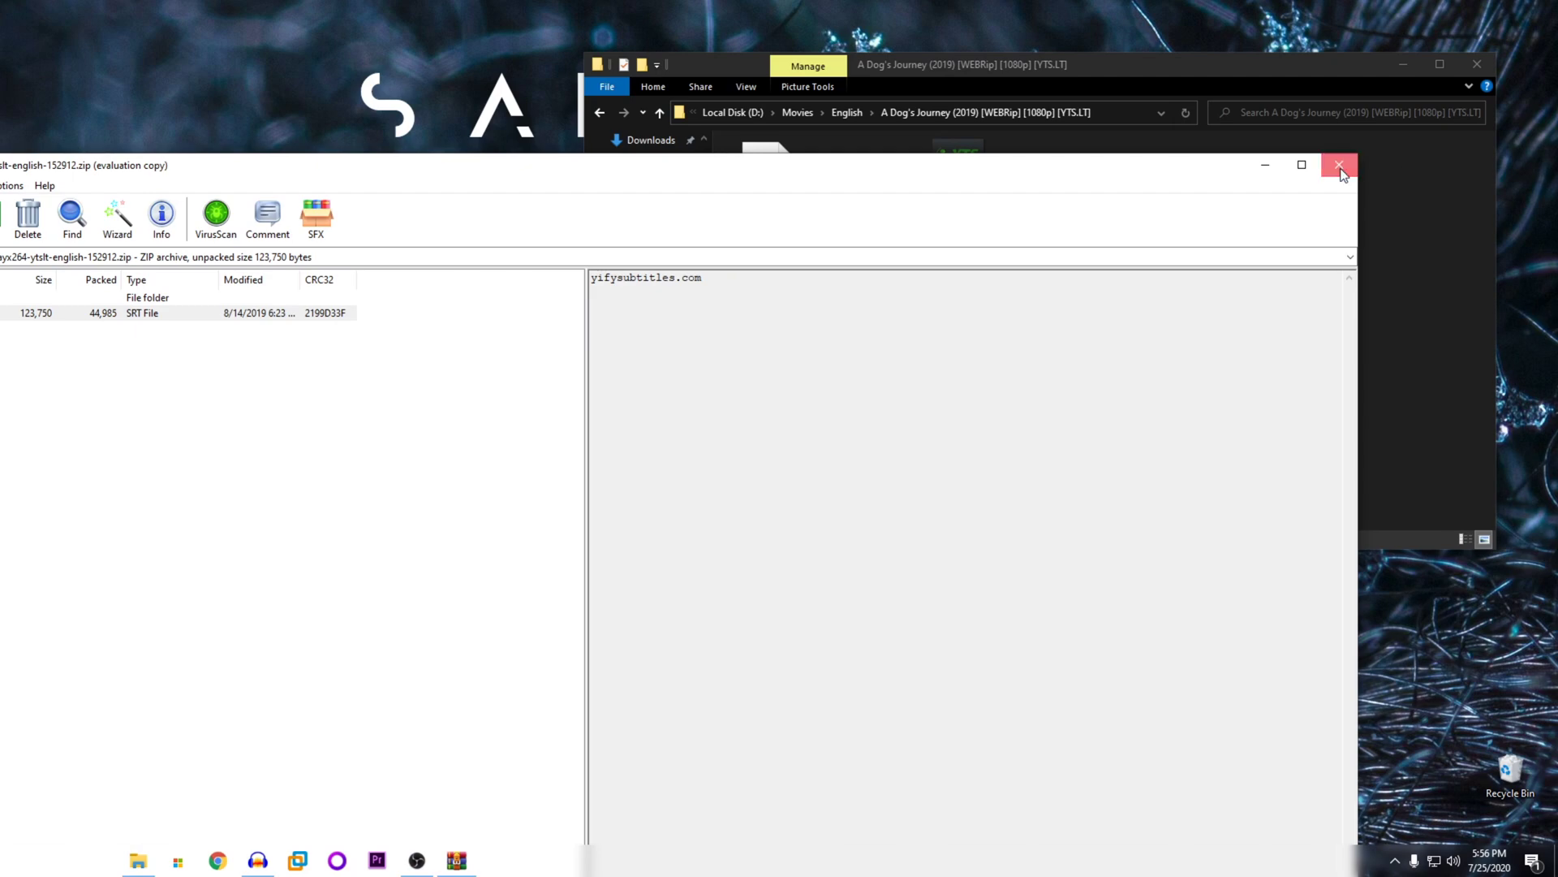
left_click(1339, 167)
left_click(1438, 65)
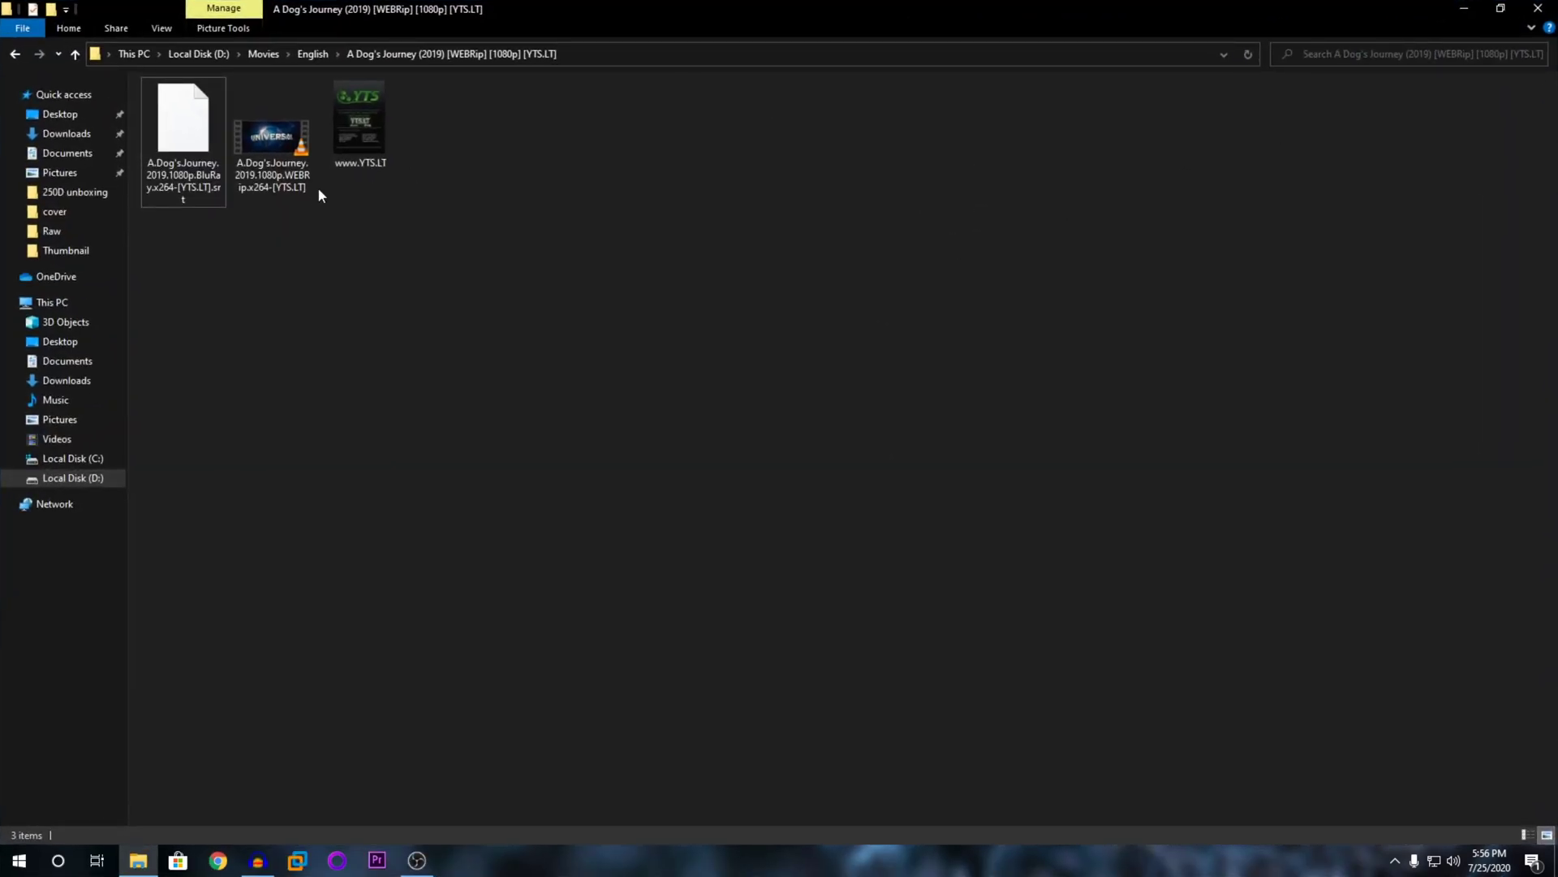
left_click(207, 160)
left_click(237, 158)
left_click(348, 295)
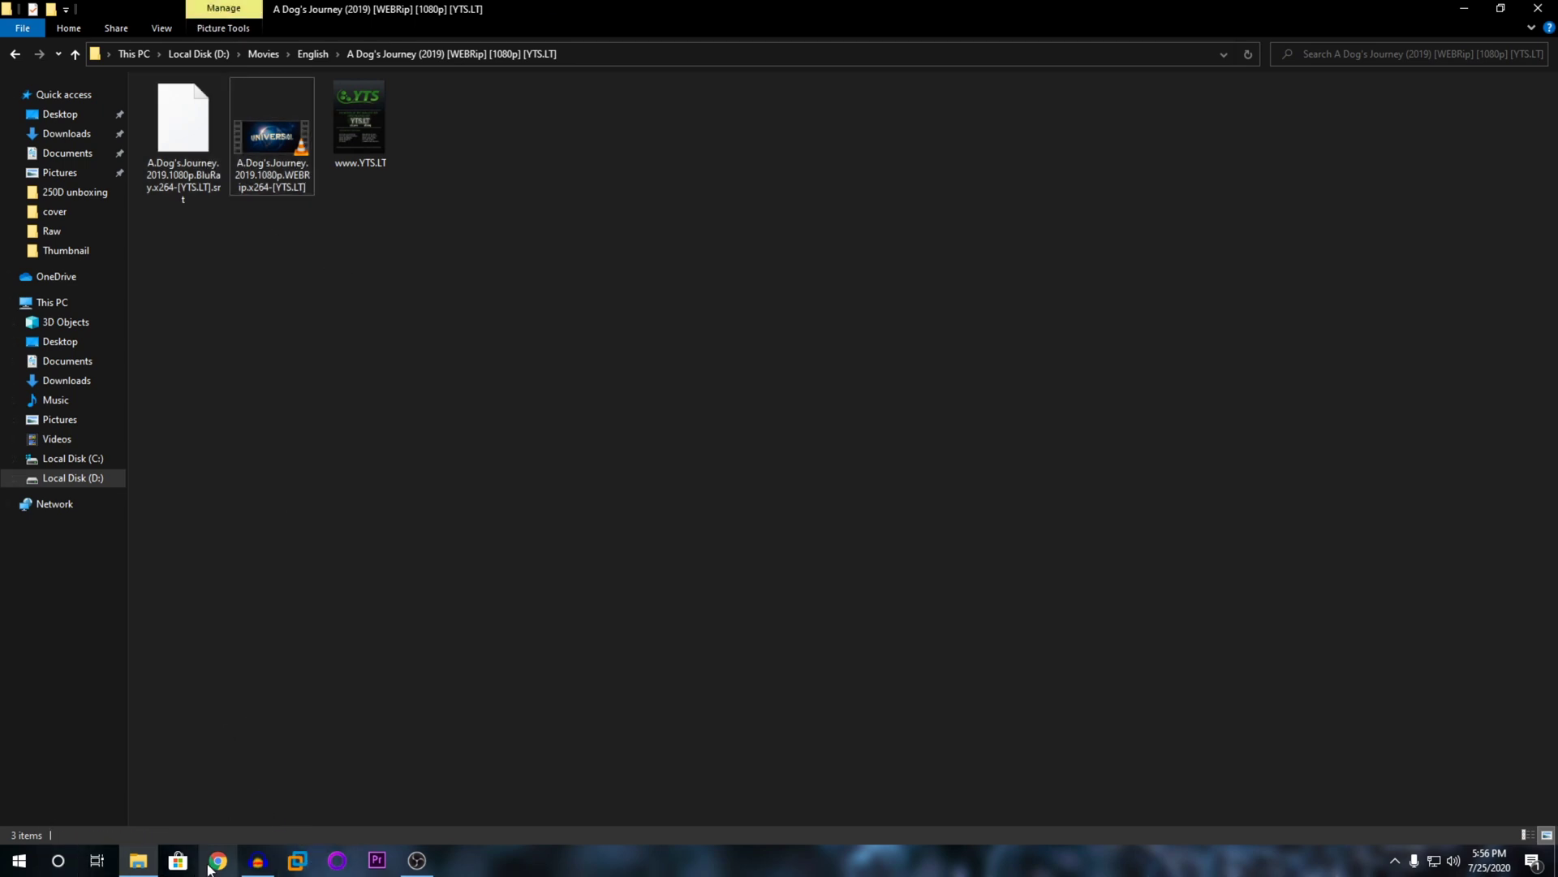
- Search the installed apps for "vlc" to check for VLC media player, and dismiss the search
left_click(10, 867)
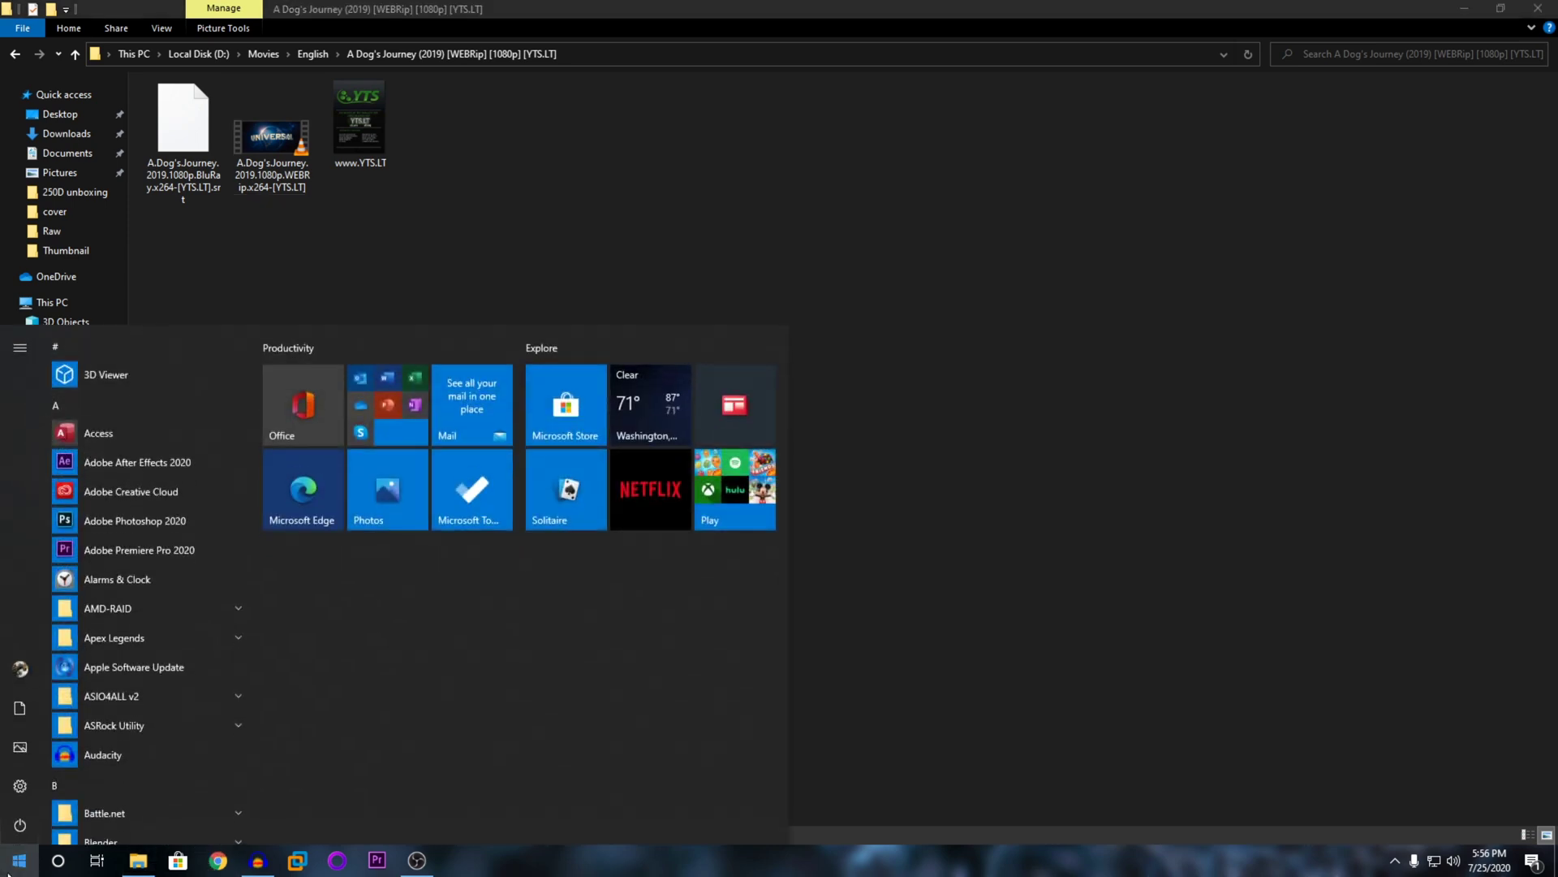
type("vlc")
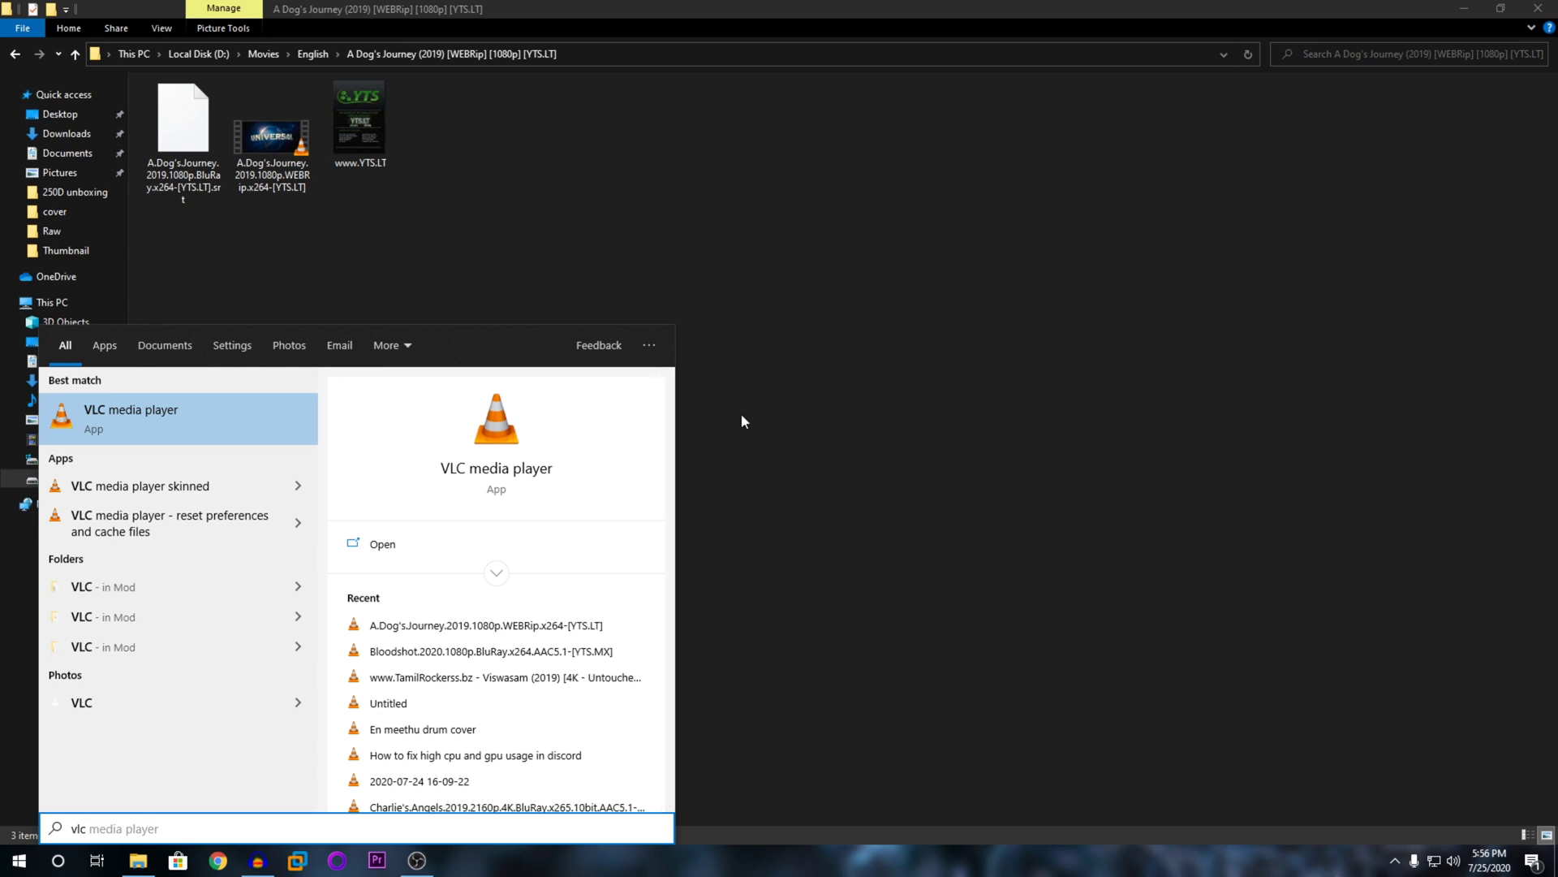
left_click(836, 430)
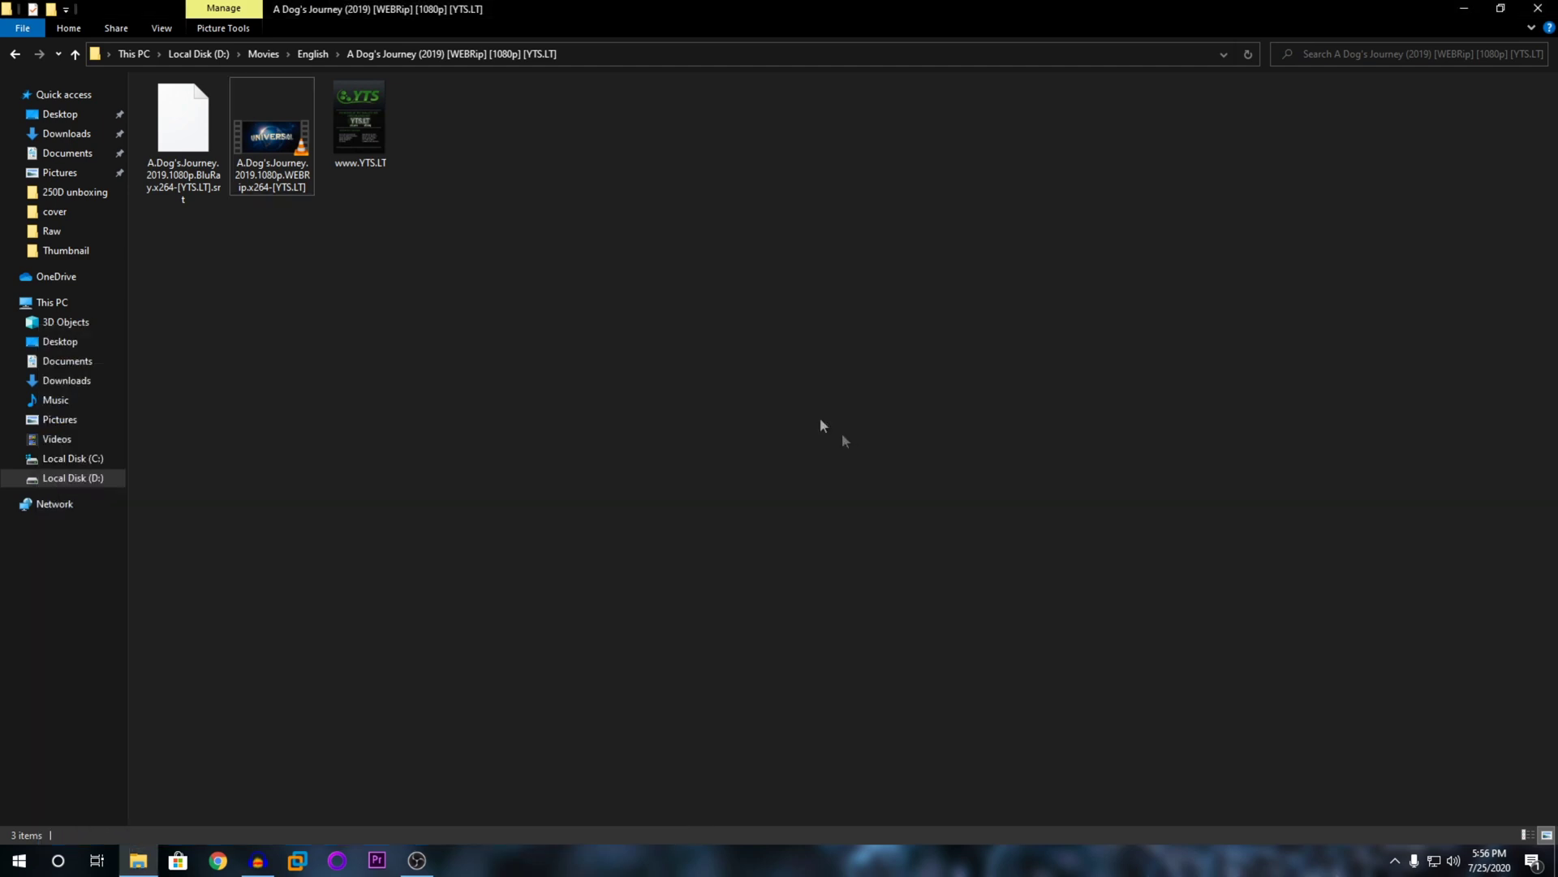
- Open the A.Dog's.Journey.2019.1080p.WEBRip.x264-[YTS.LT] video with VLC media player
left_click(292, 178)
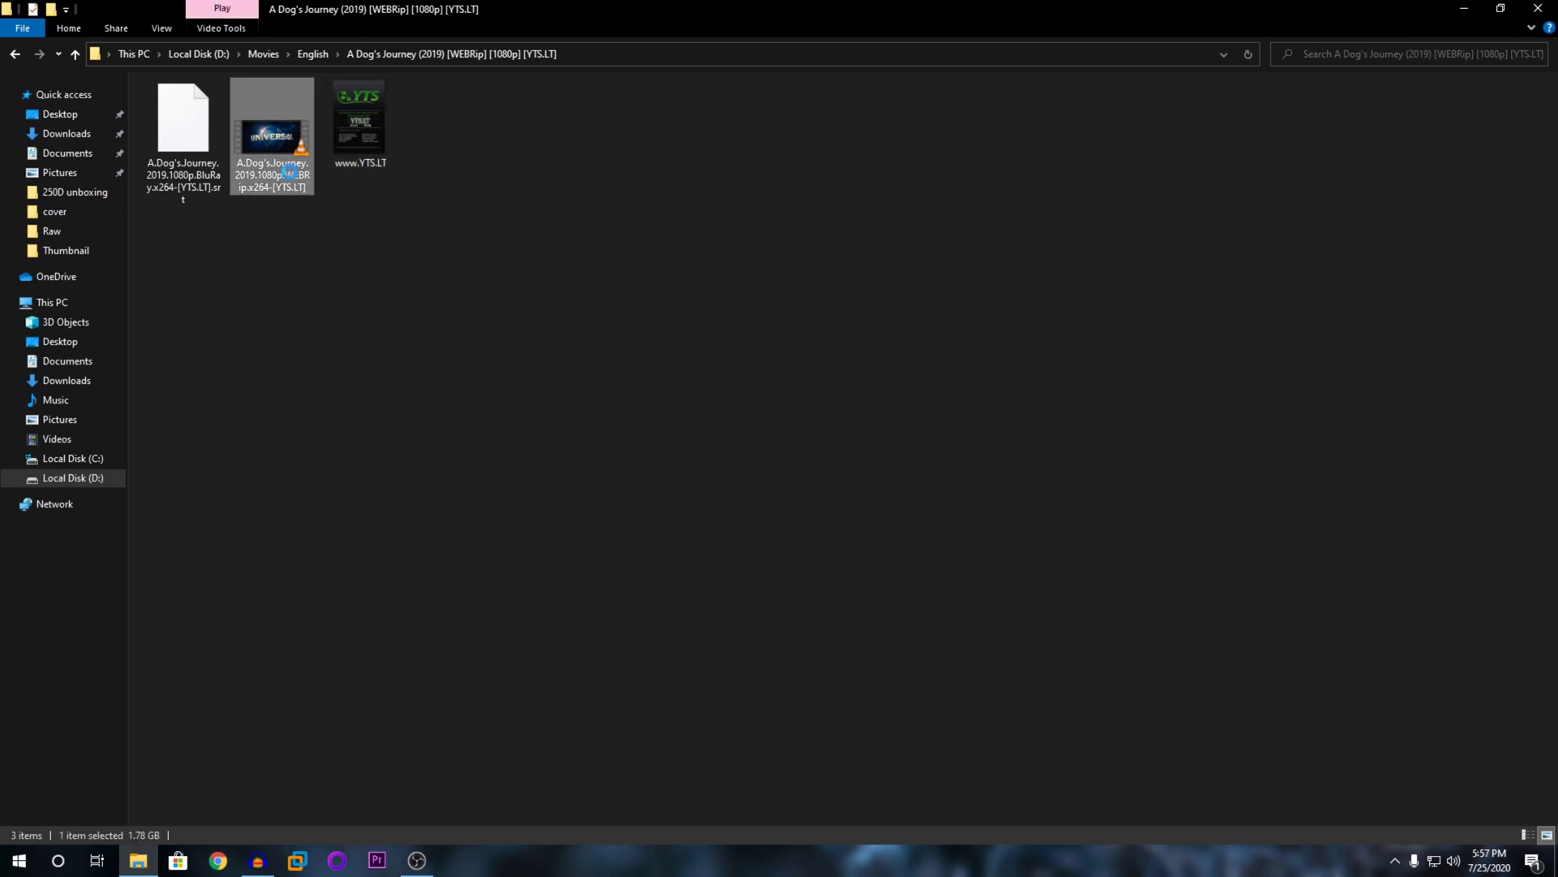
right_click(268, 167)
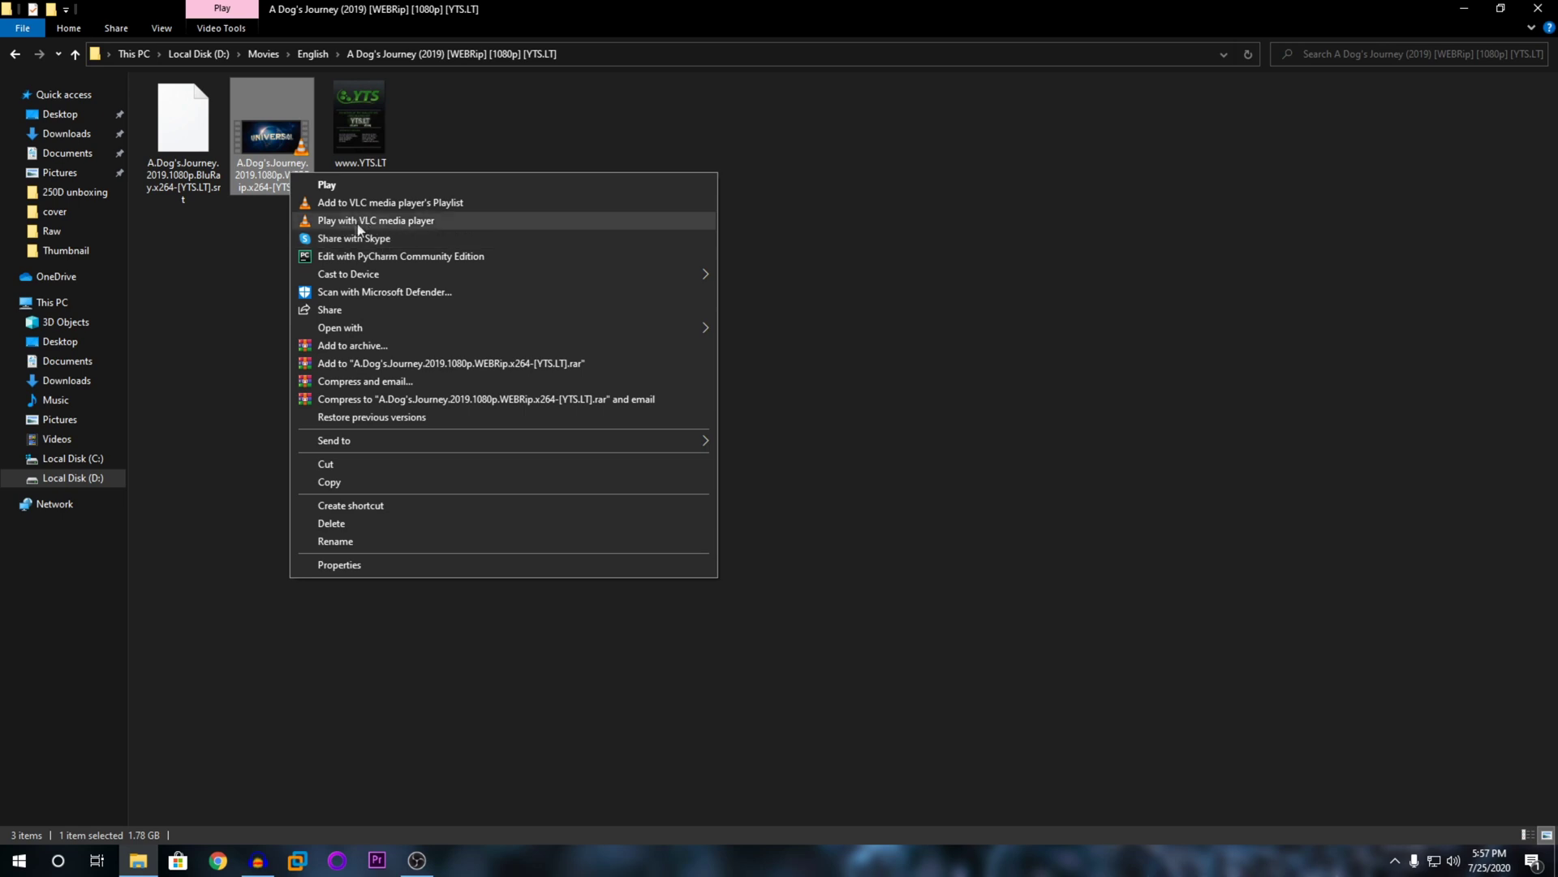
mouse_move(375, 325)
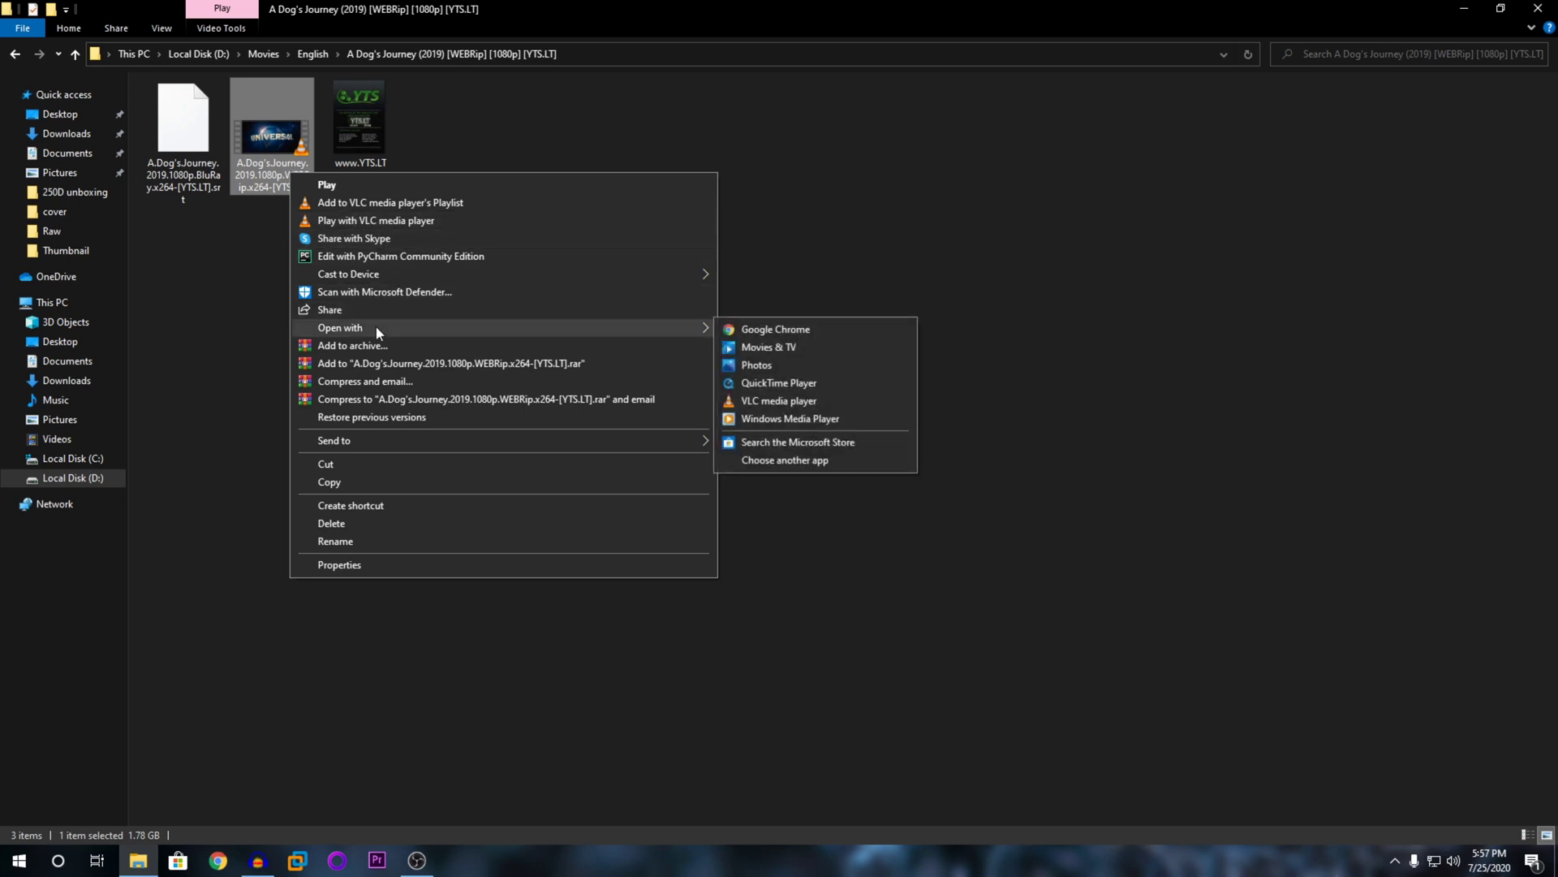
left_click(778, 401)
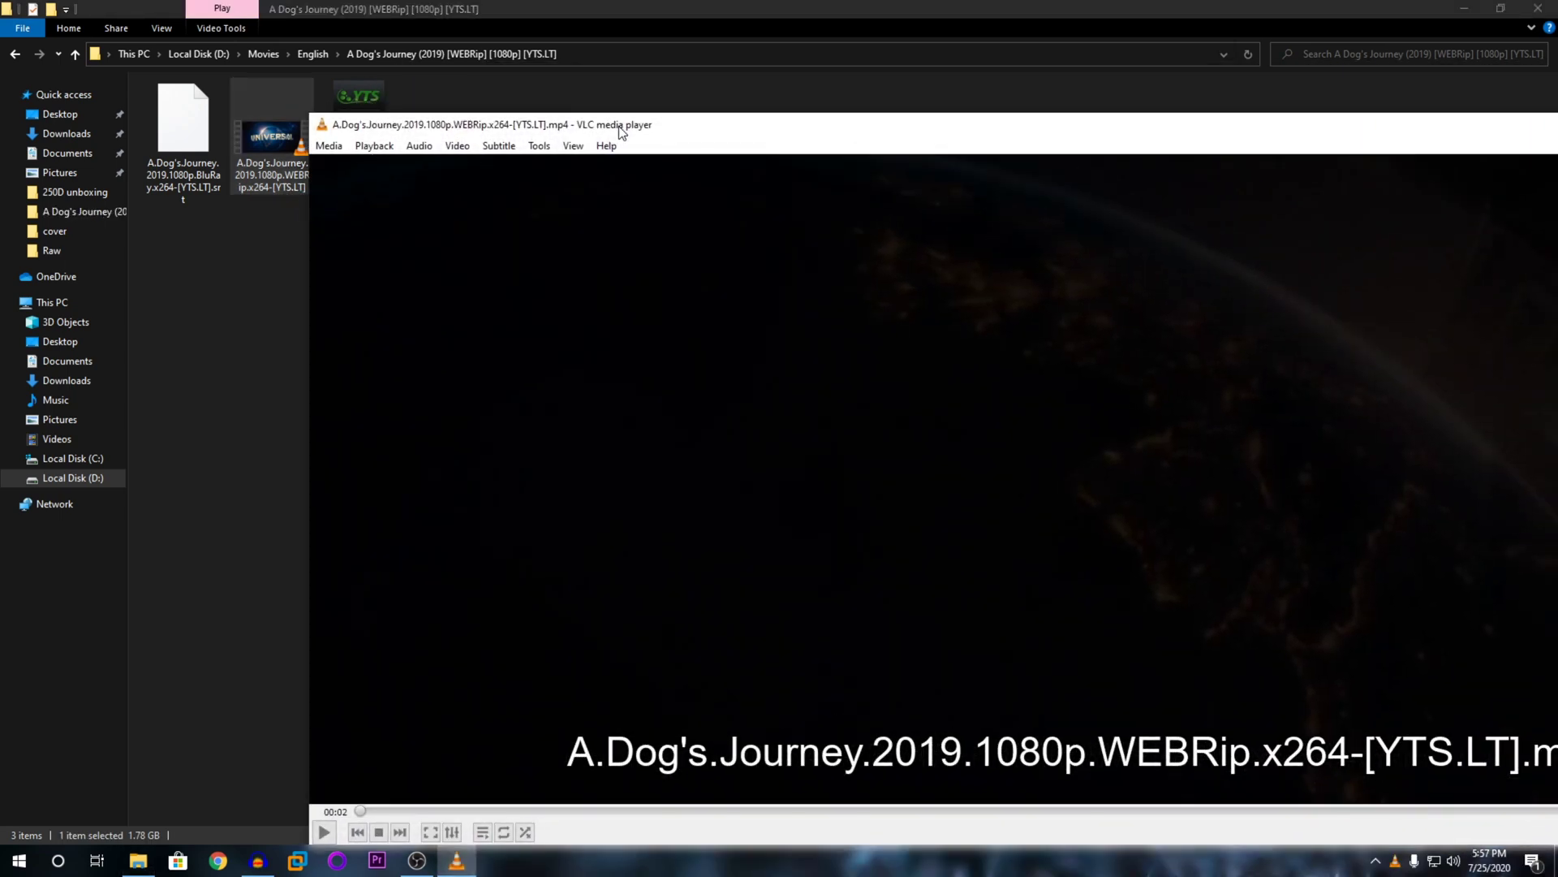
- Add the subtitle file A.Dog's.Journey.2019.1080p.BluRay.x264-[YTS.LT].srt to the open video
left_click(505, 149)
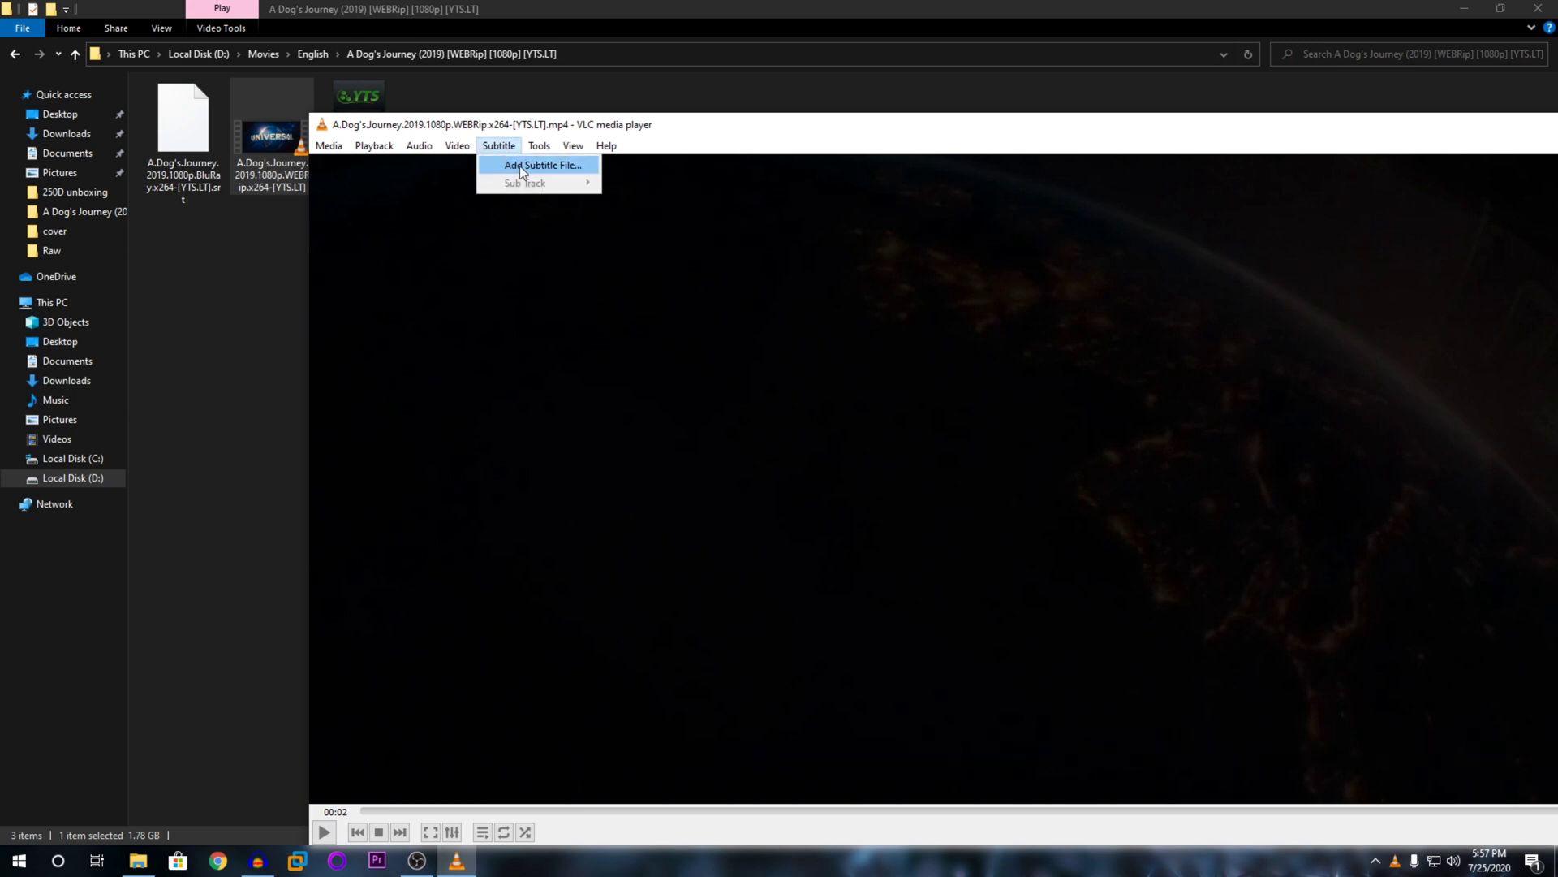
left_click(520, 165)
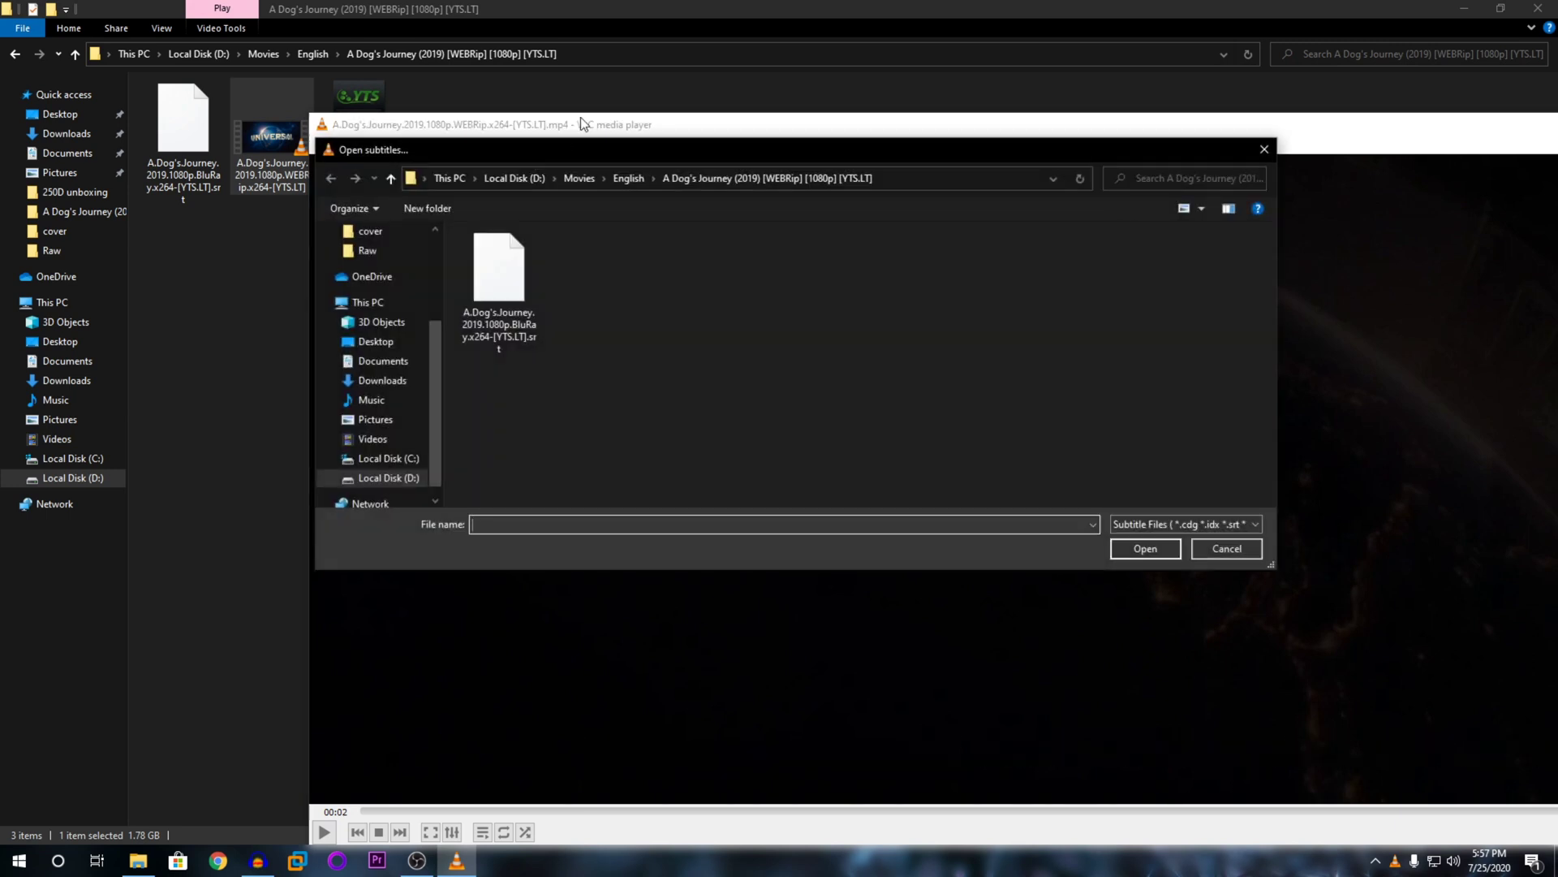
left_click(499, 272)
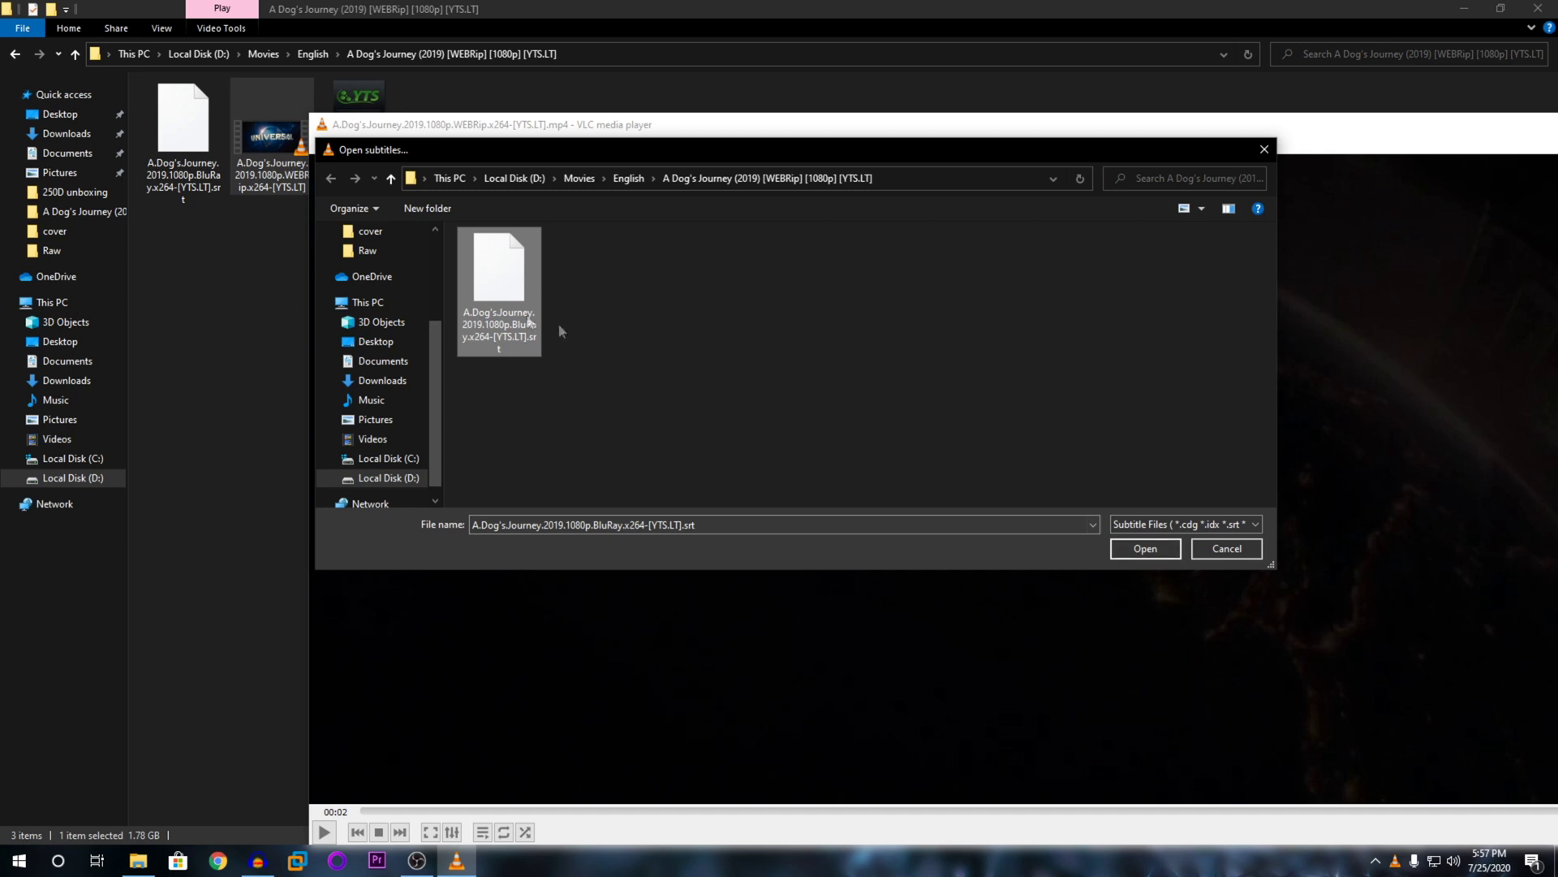
left_click(1146, 549)
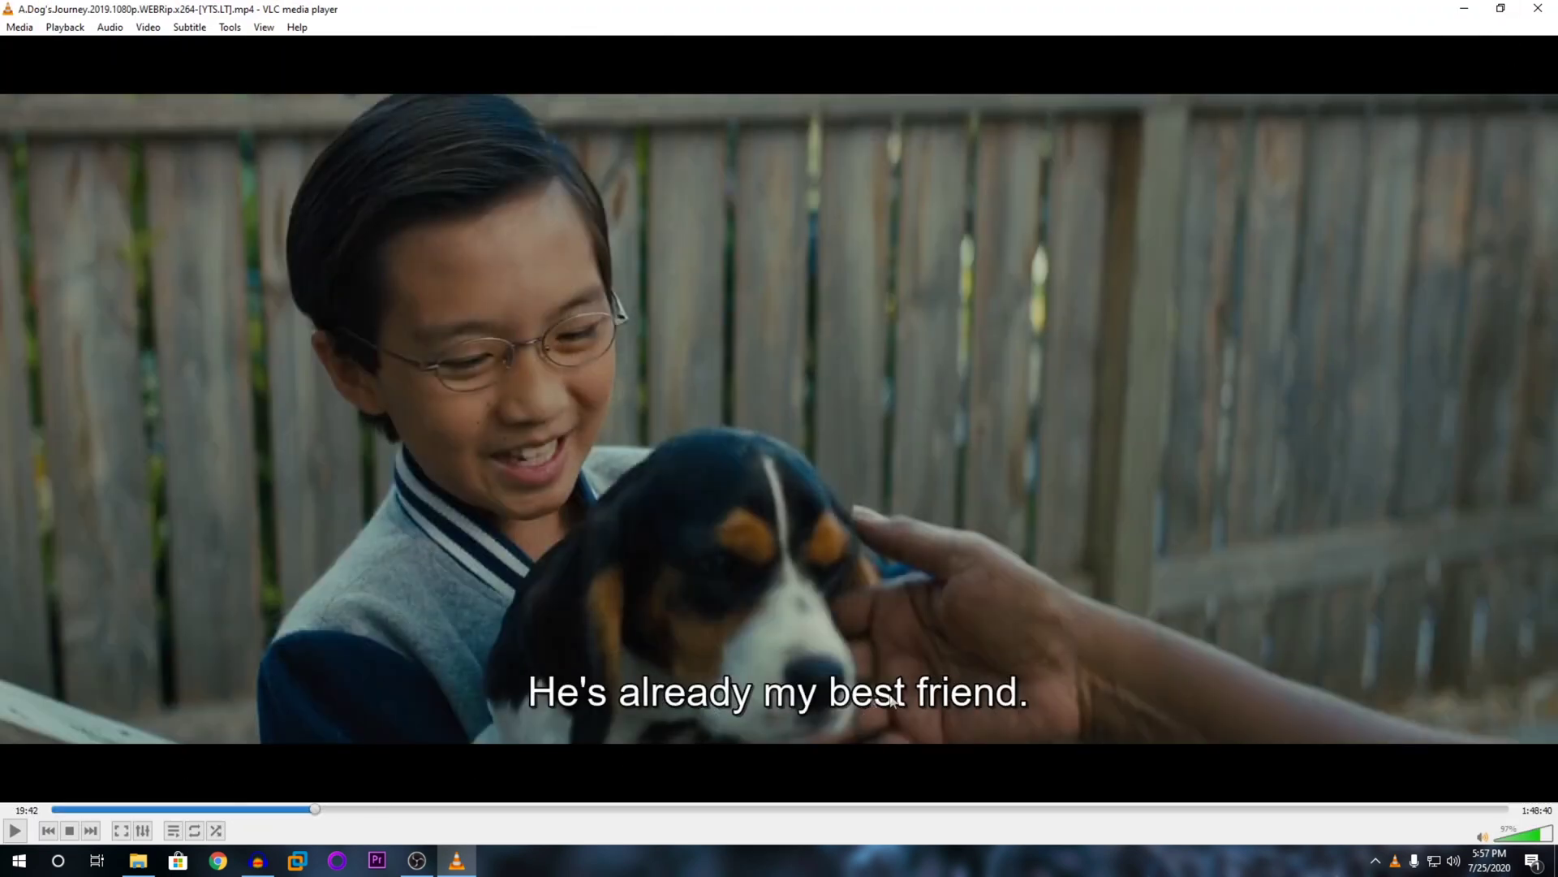
- Close the VLC player and the movie folder window to return to the desktop
left_click(1536, 18)
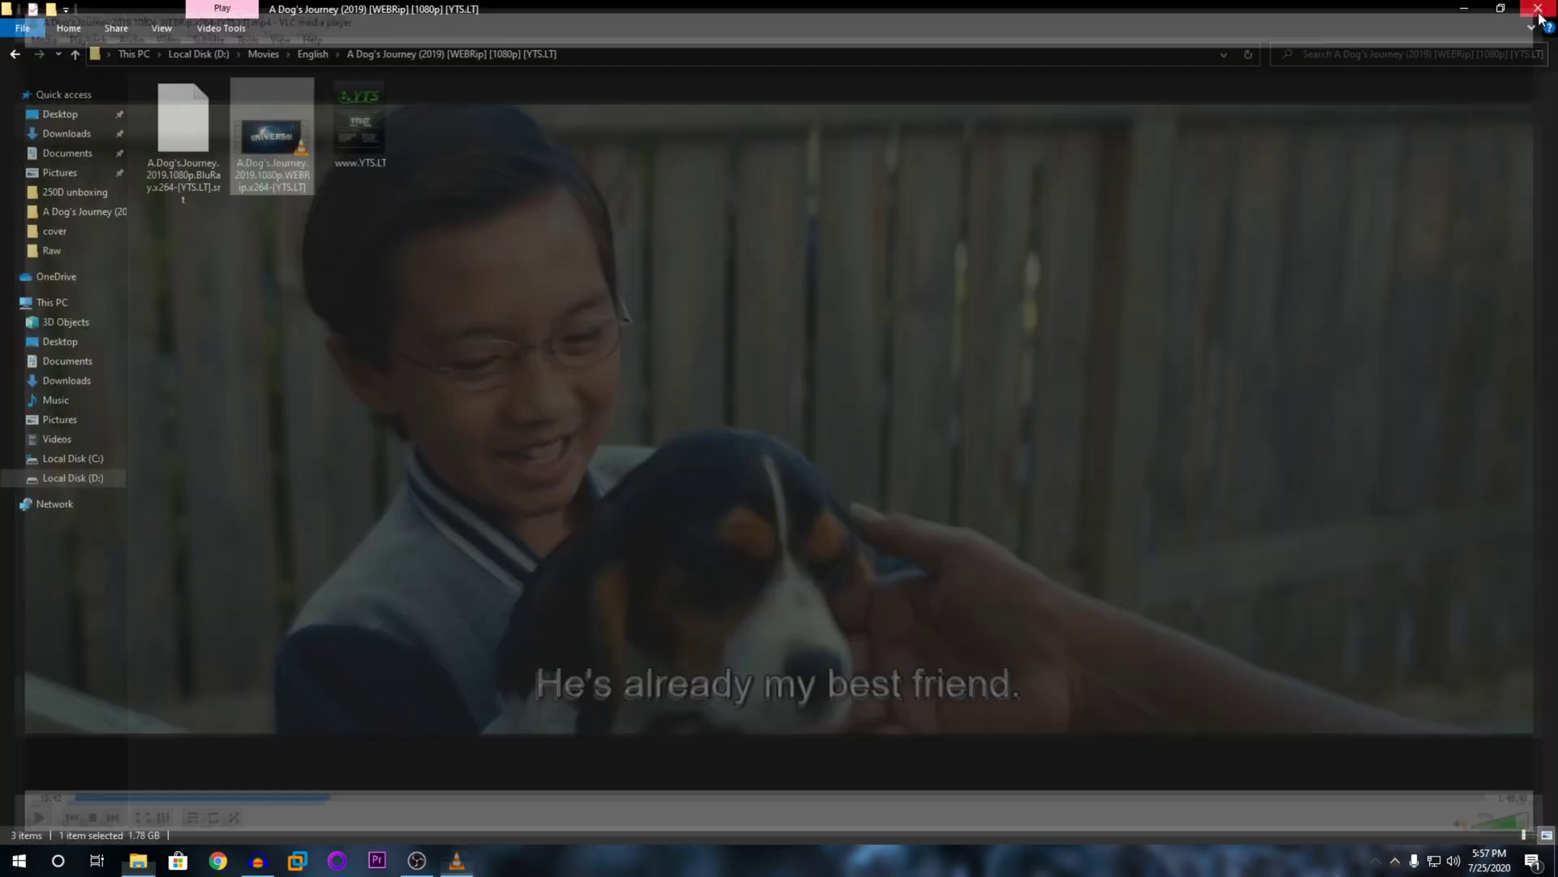
left_click(1538, 12)
right_click(602, 413)
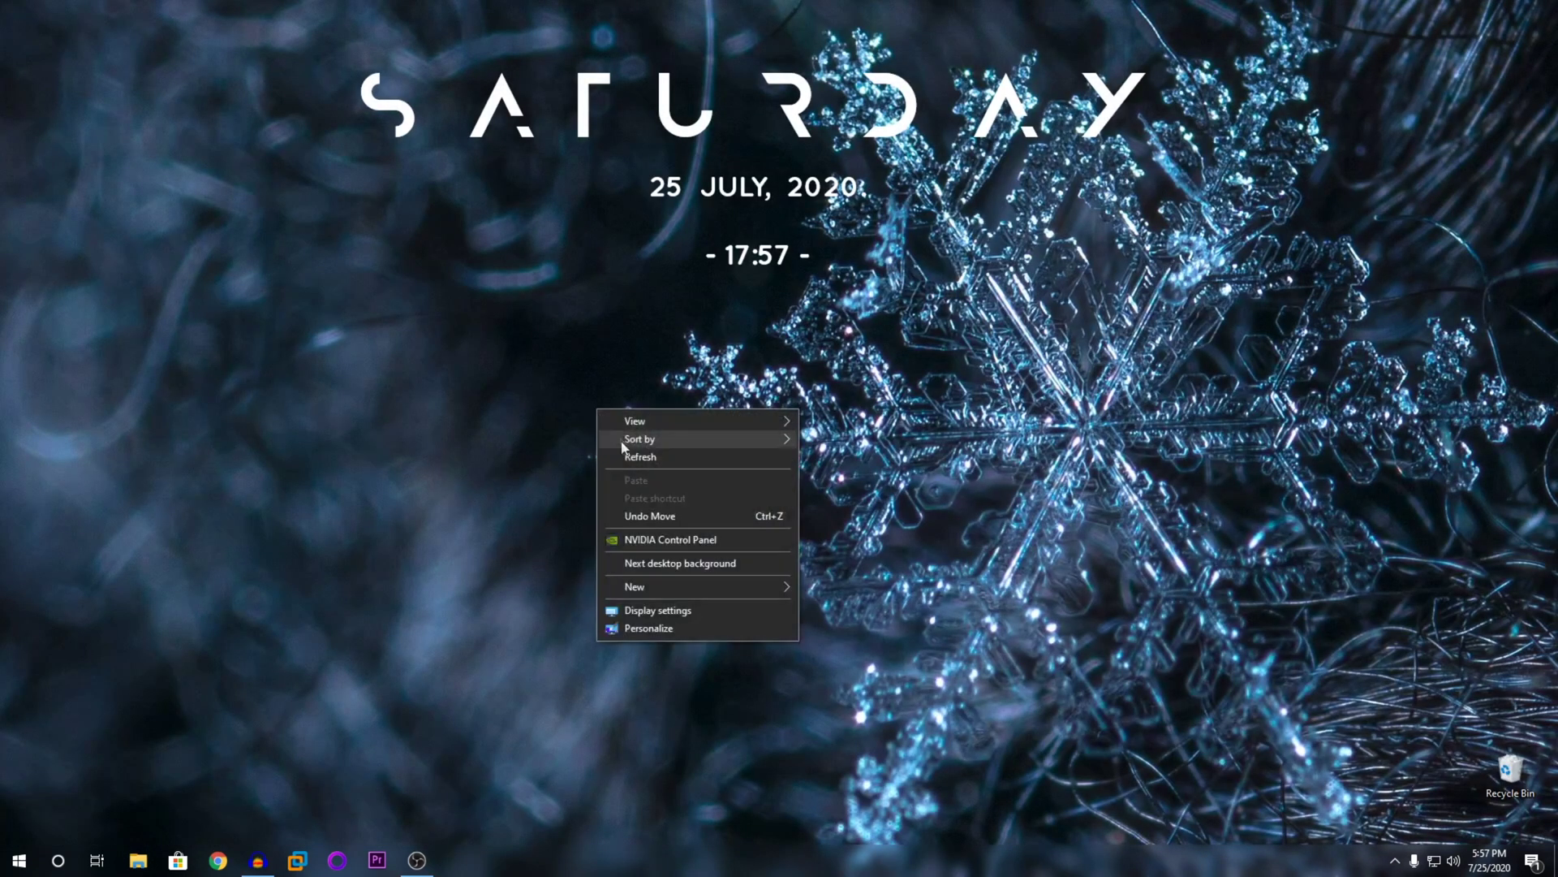
left_click(618, 446)
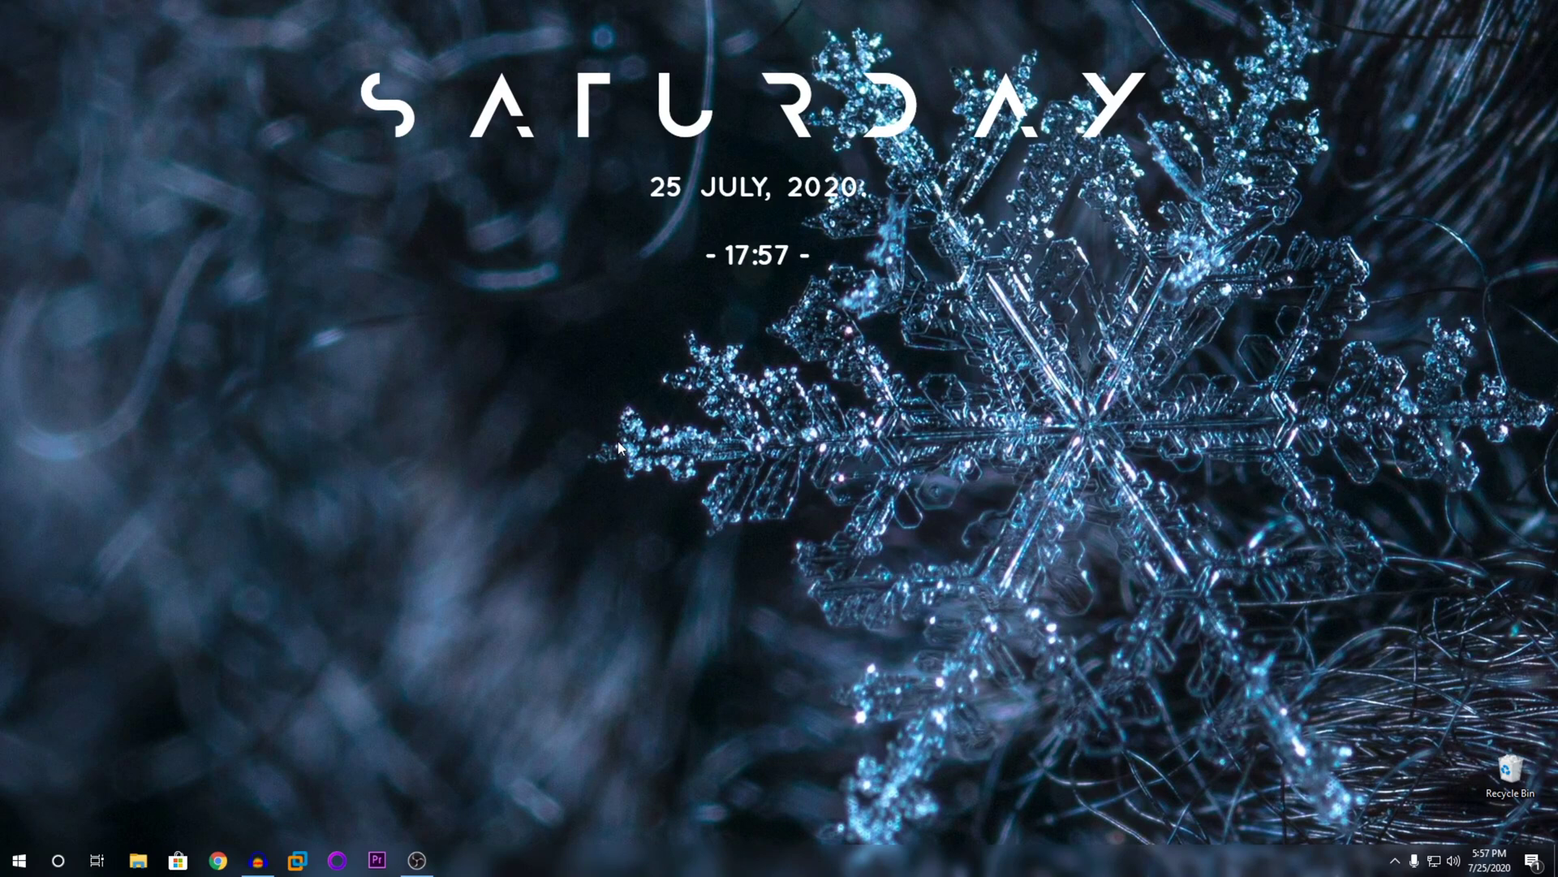